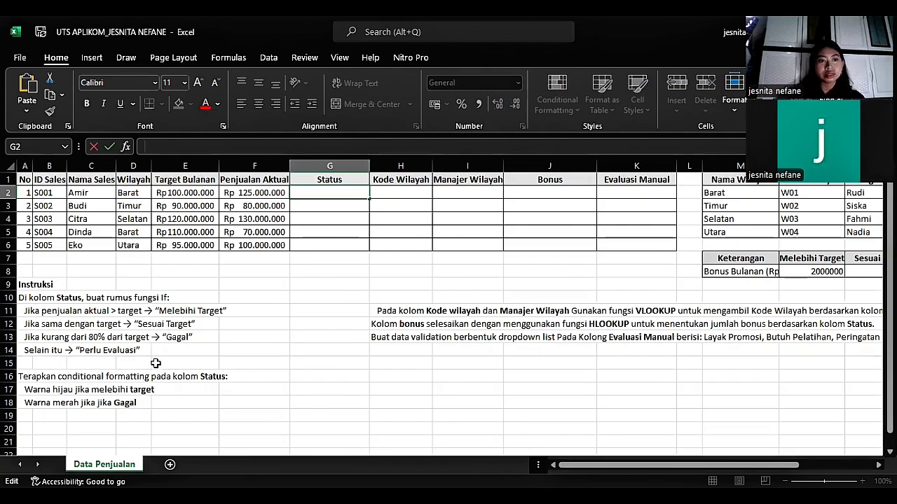
Begin an IF formula in Status cell G2 with the condition f2>e2, comparing actual sales with the monthly target.
text(=)
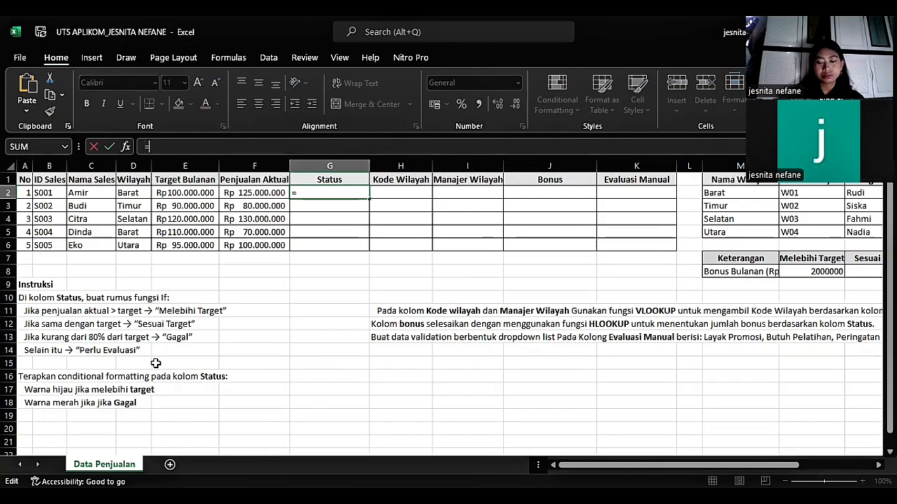
text(if)
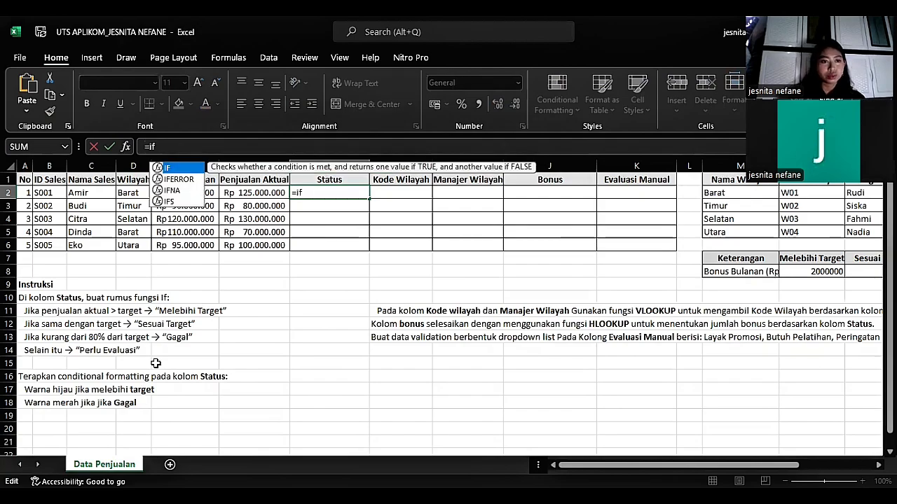
text(()
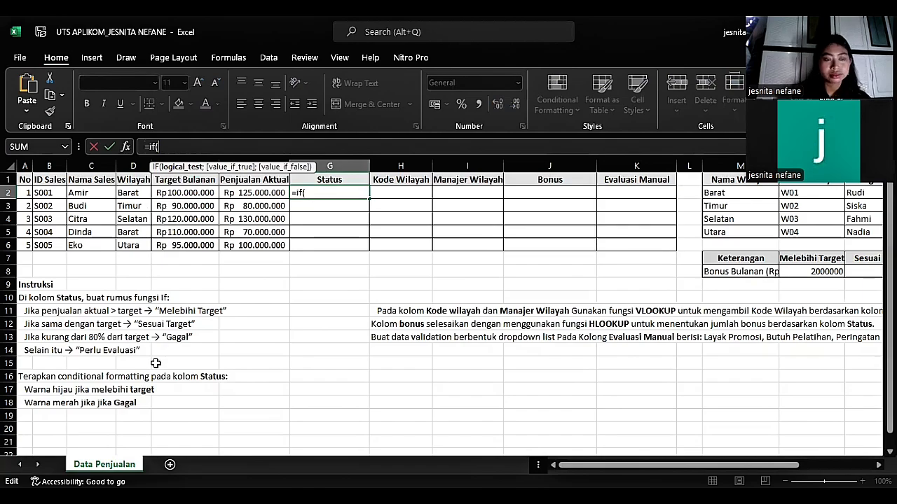
text(f2)
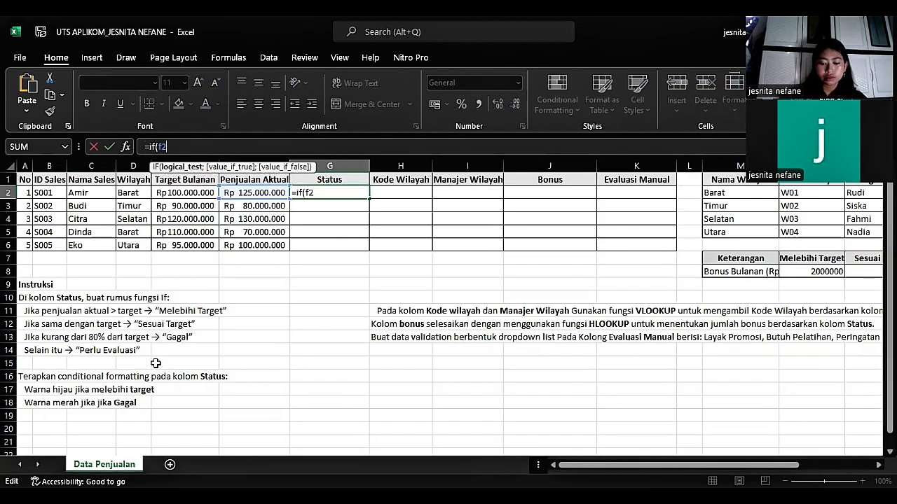
text(>)
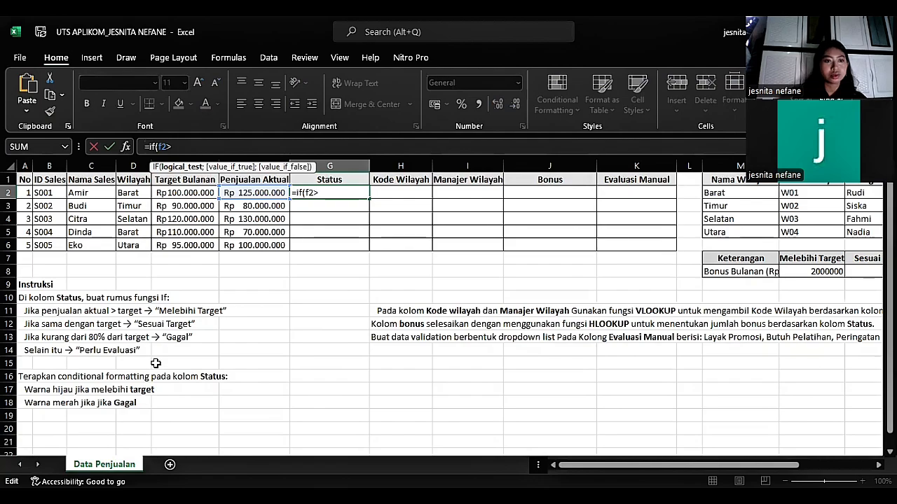
text(e2)
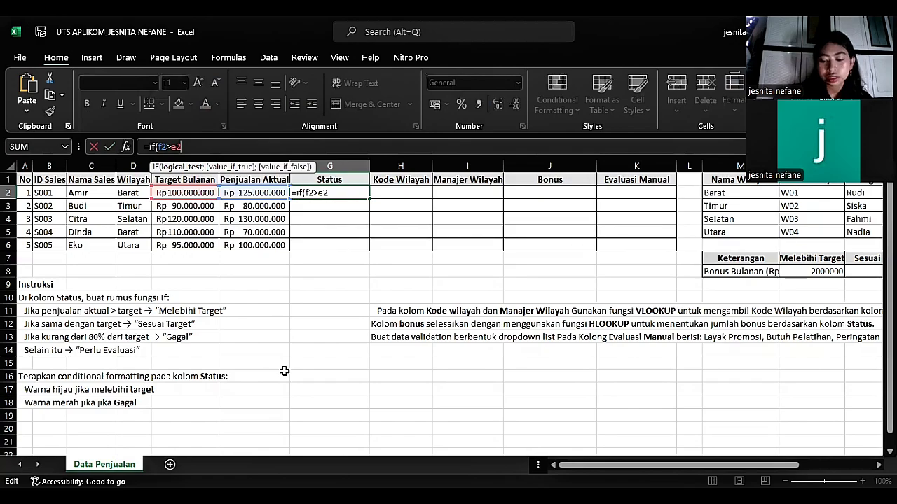
Make the G2 formula return "Melebihi Target" when actual sales exceed the target, leaving it open for the false argument.
text(; ")
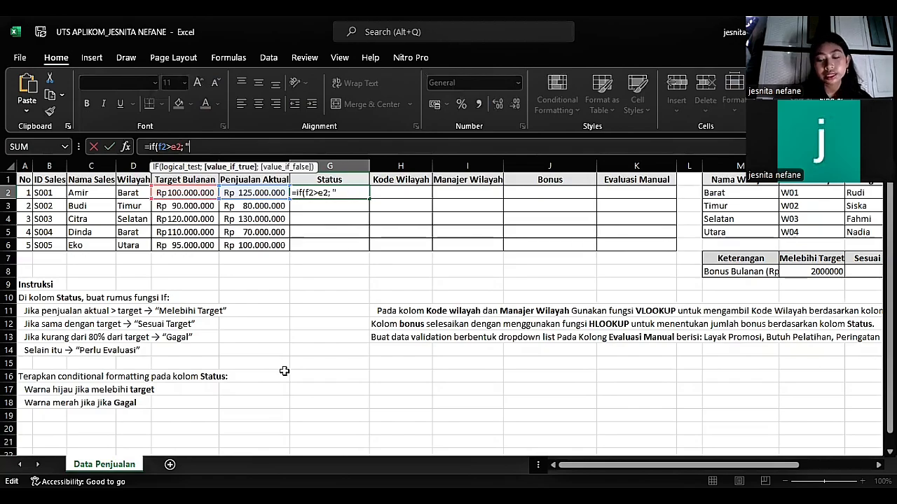
text(M)
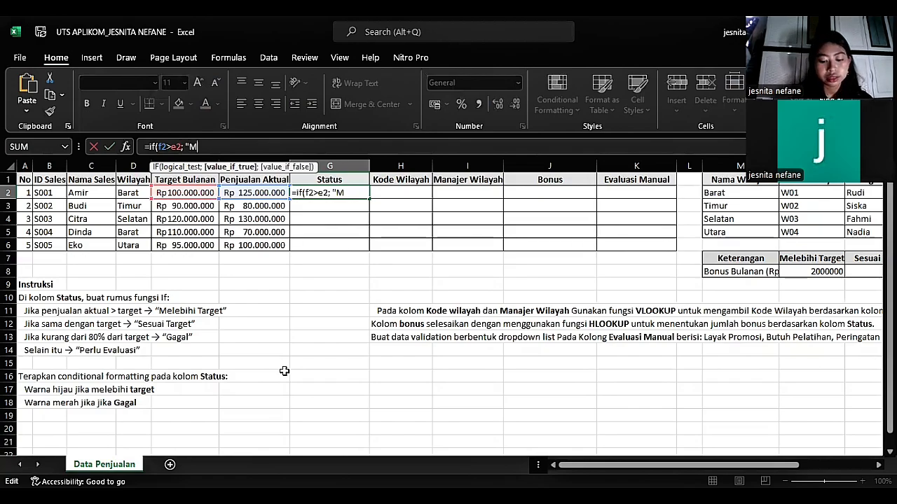
text(elebih)
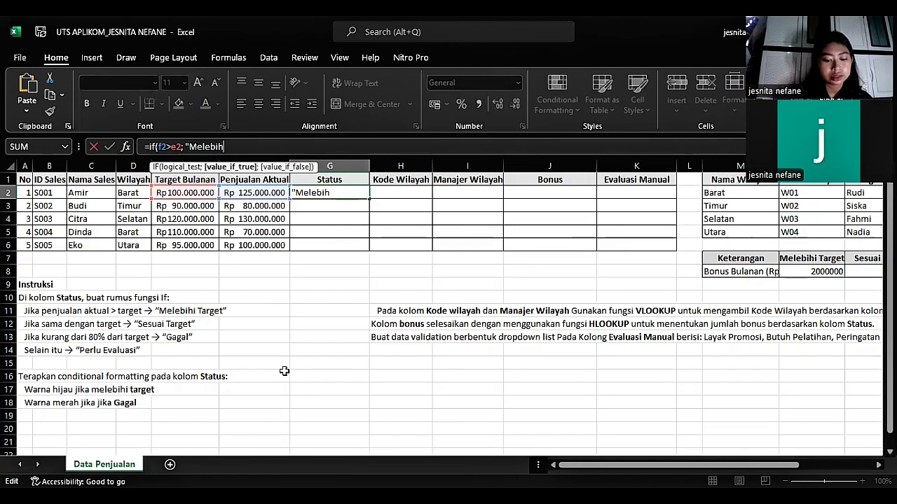
text(i Ta)
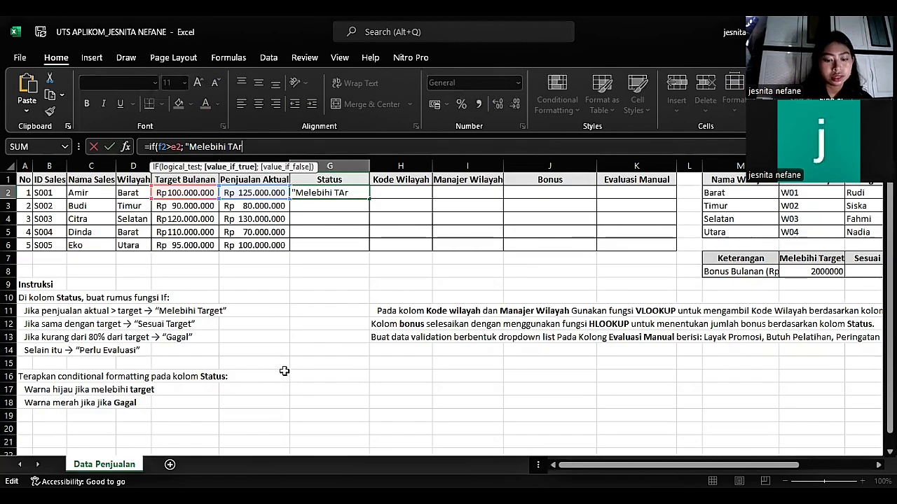
text(t)
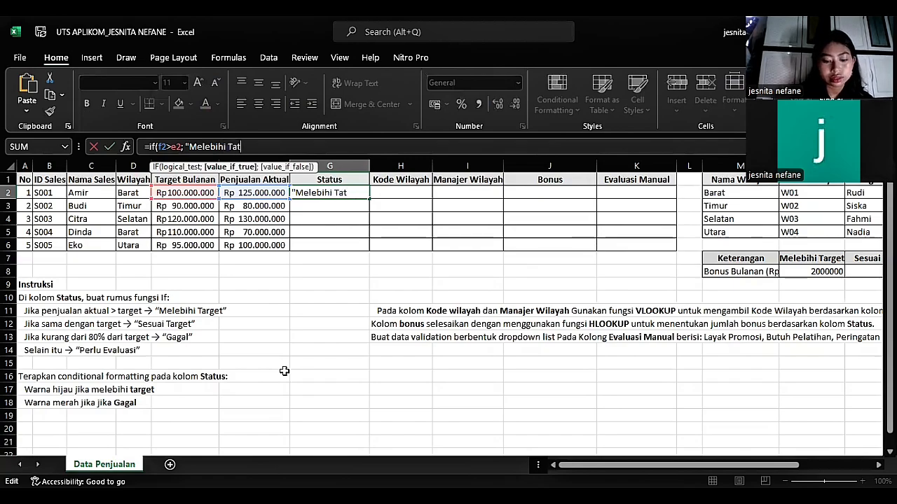
key(BackSpace)
text(rget)
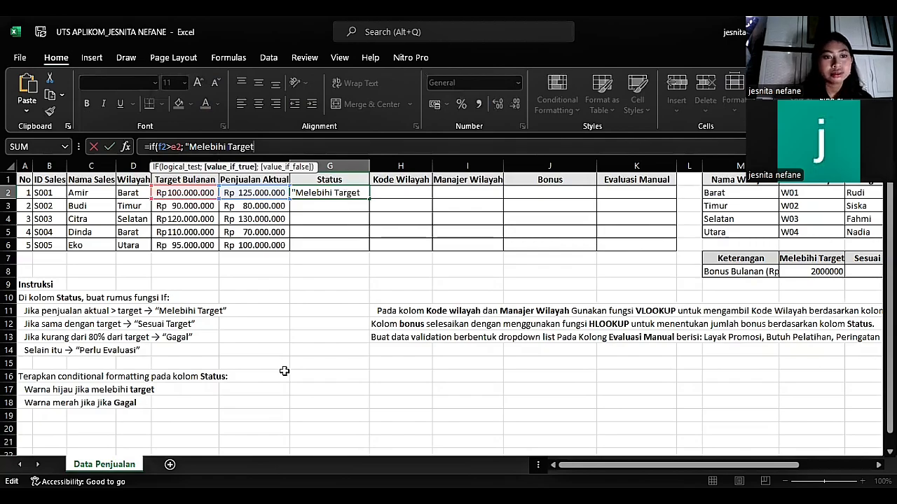
text(")
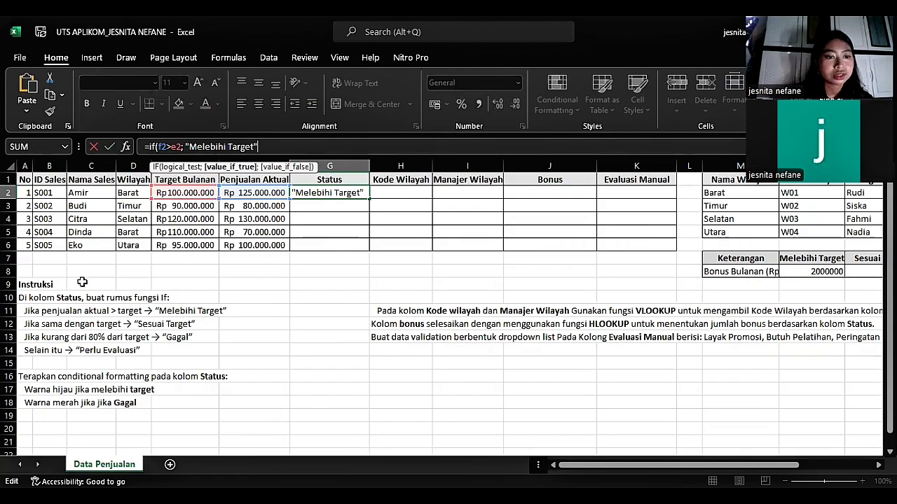
text(;)
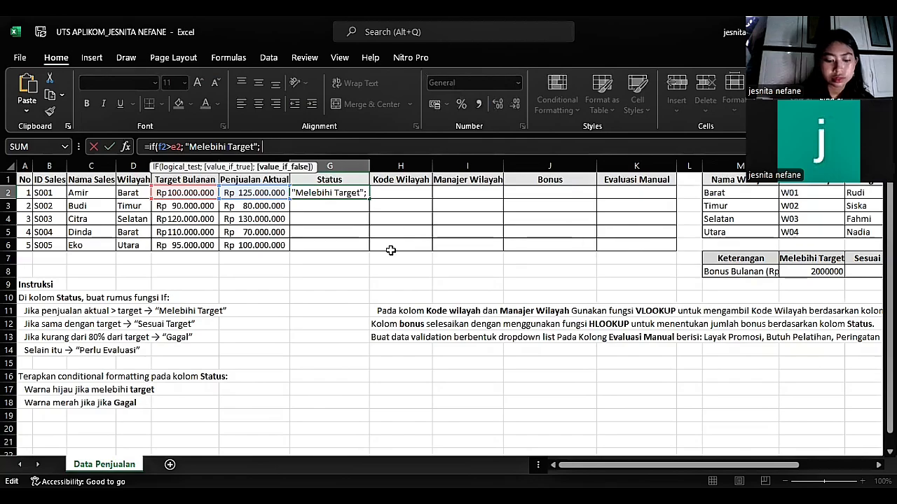
Nest a second IF in the G2 formula that returns "Sesuai Target" when f2=e2, continuing to its false argument.
text(if)
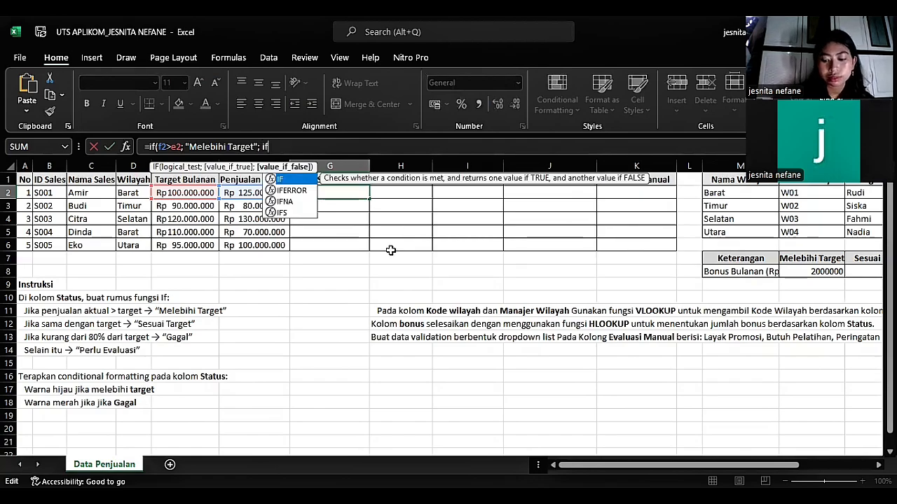
text((f2=)
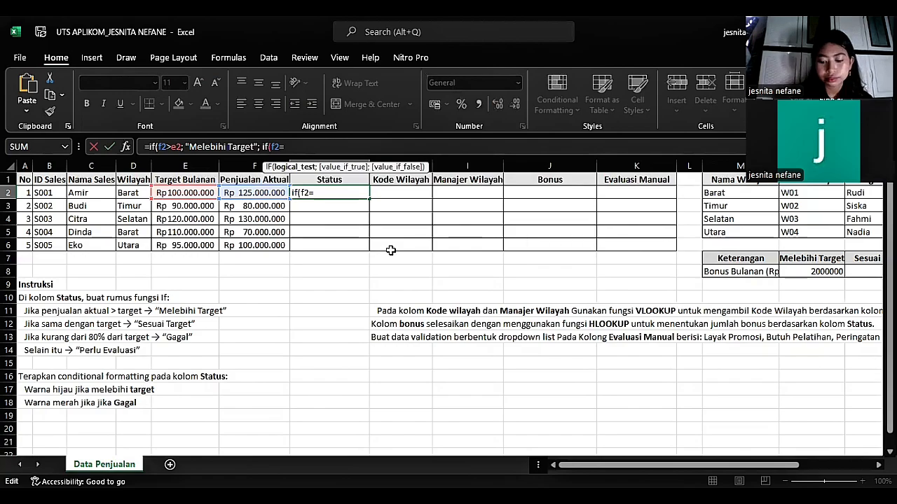
text(e2)
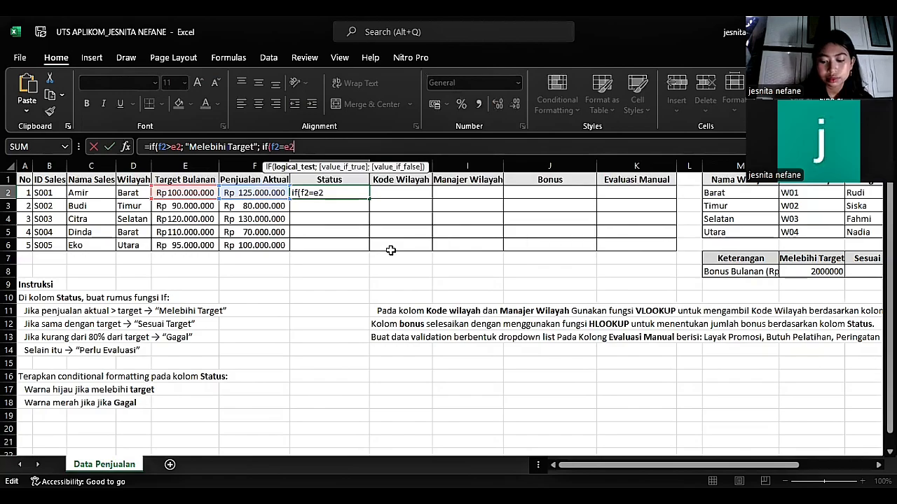
text(; ")
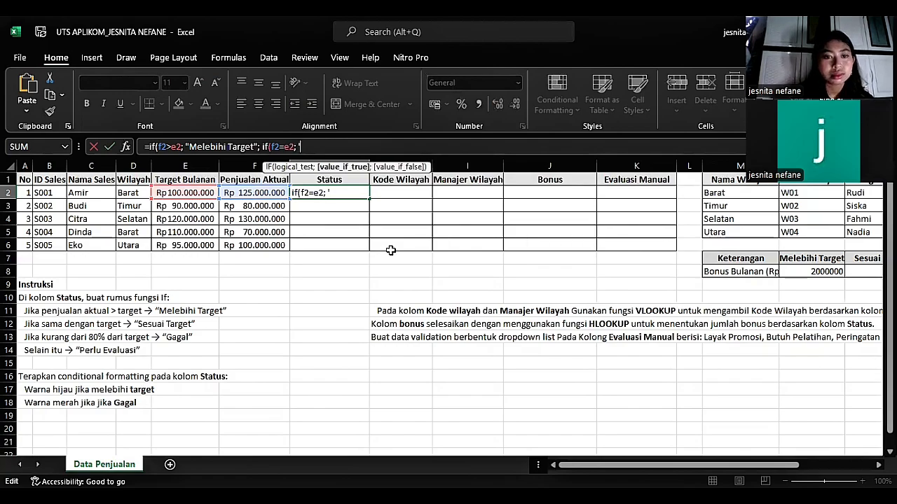
text(')
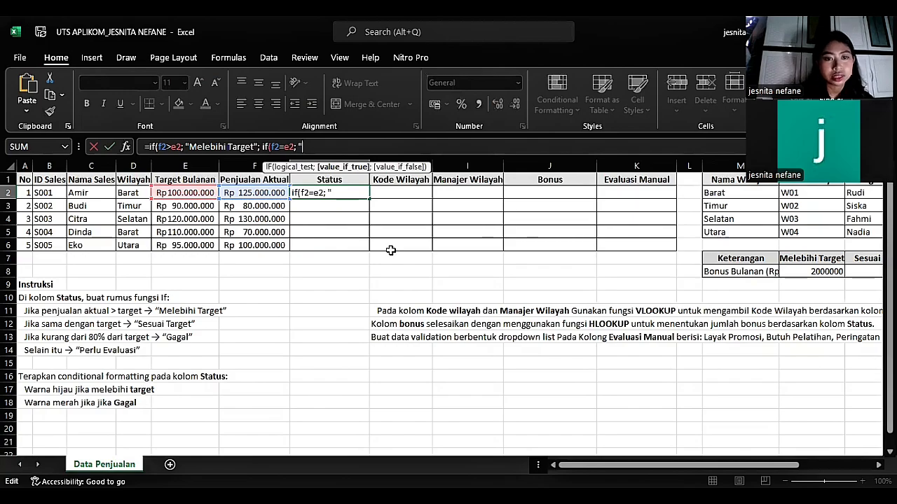
text(S)
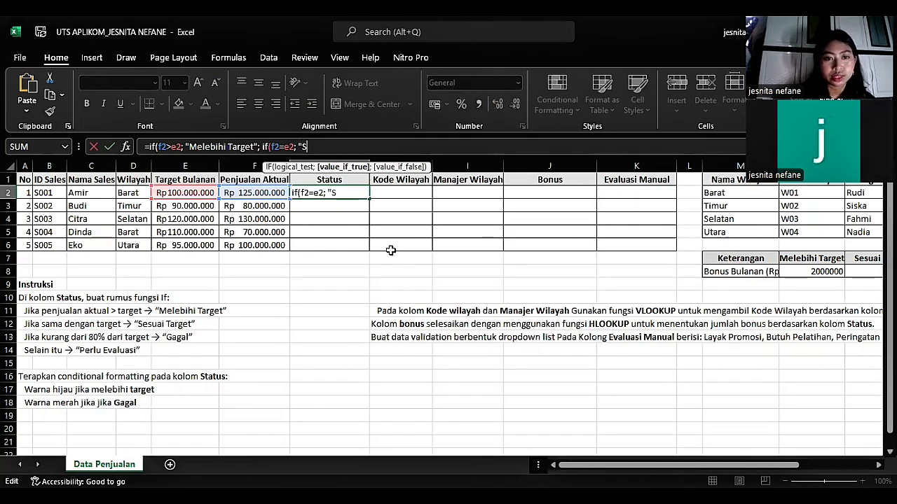
text(esuai Ta)
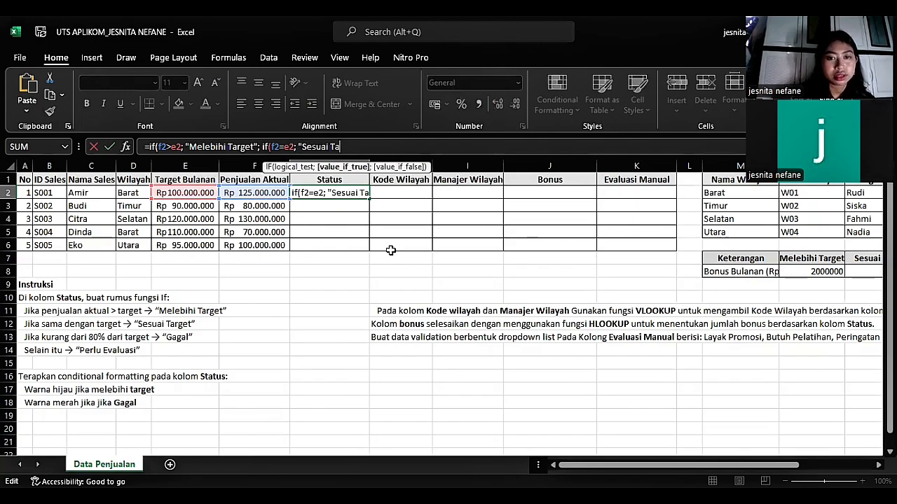
text(rget")
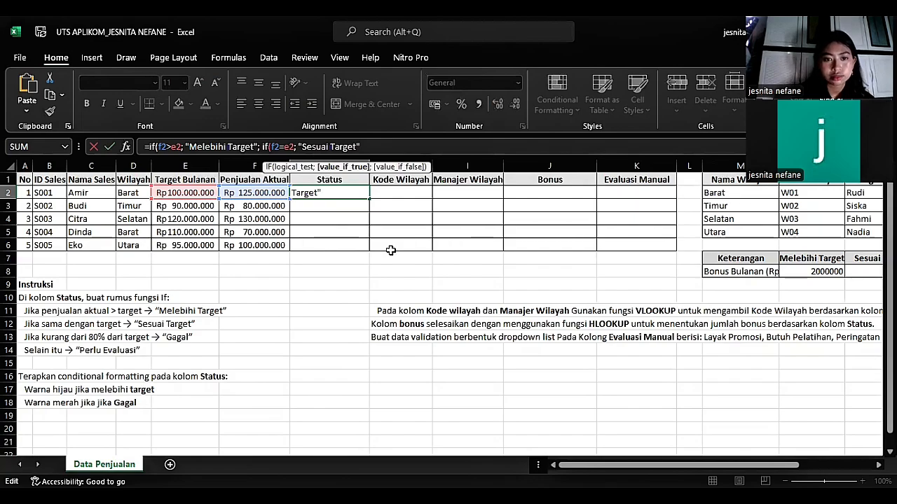
text(;)
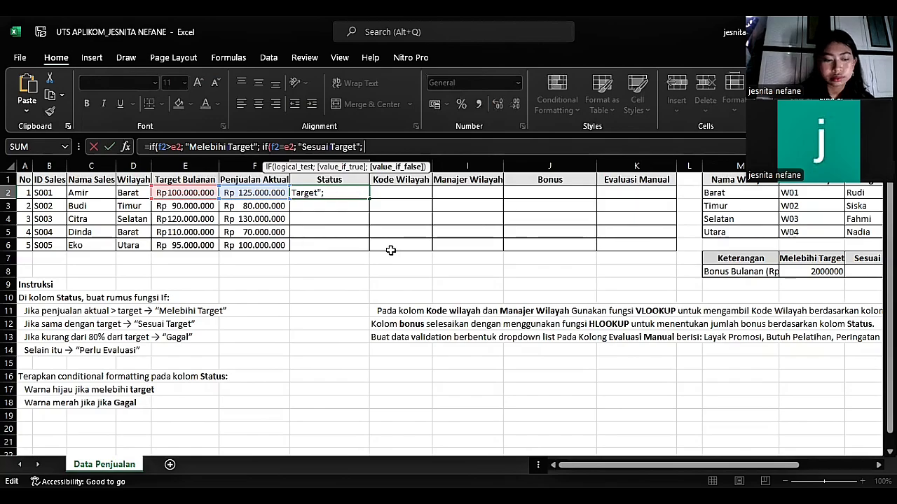
Nest a third IF in the G2 formula with the condition f2<(e2*0,8) for sales below 80% of target.
text( if()
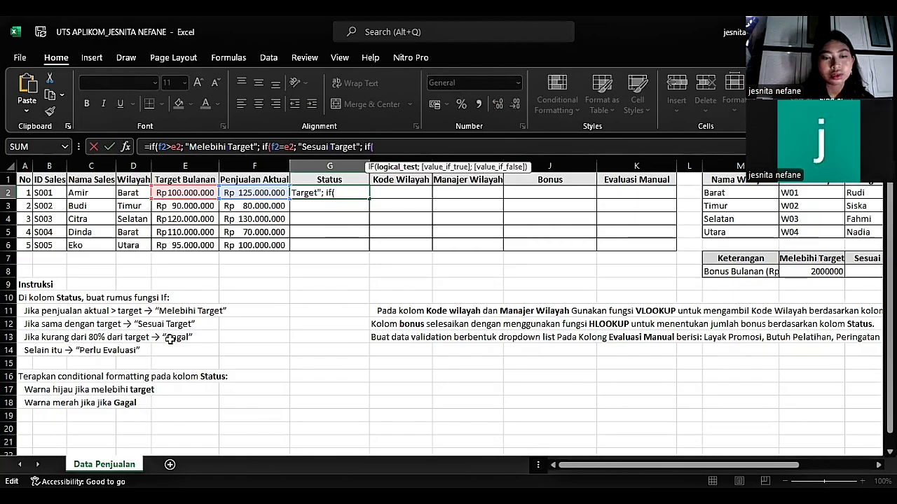
text(f2)
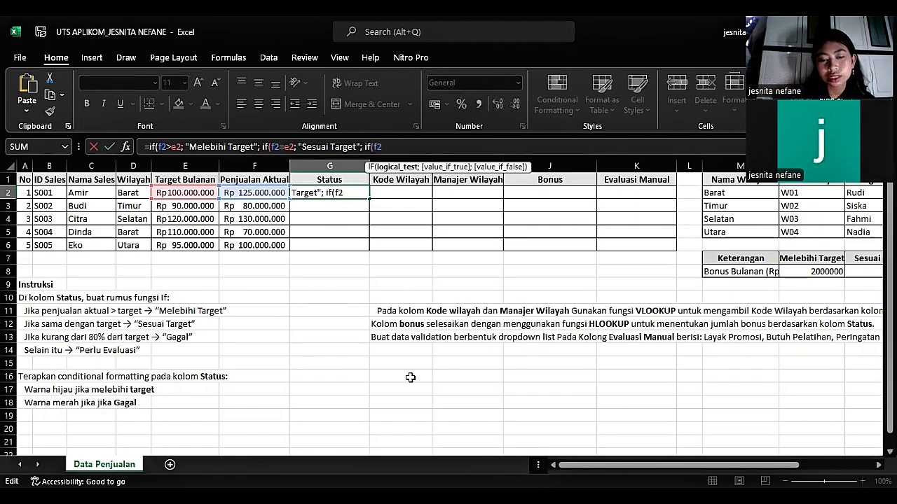
text(<)
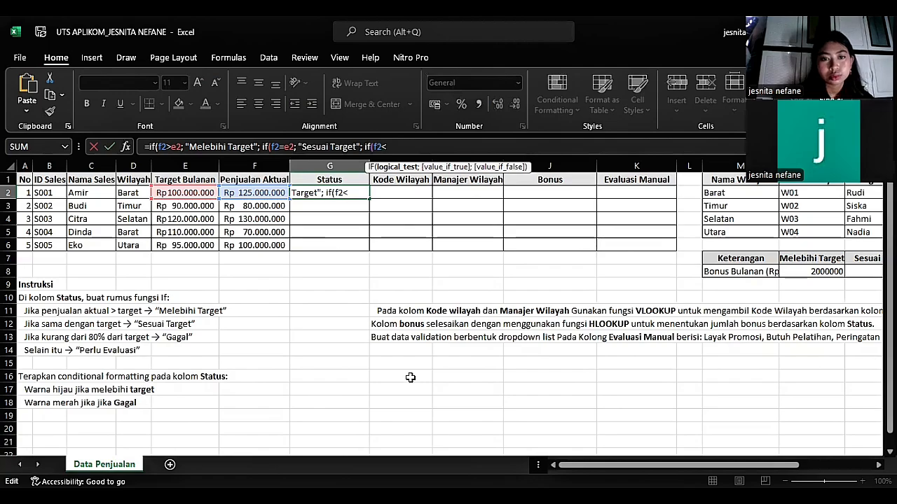
text(()
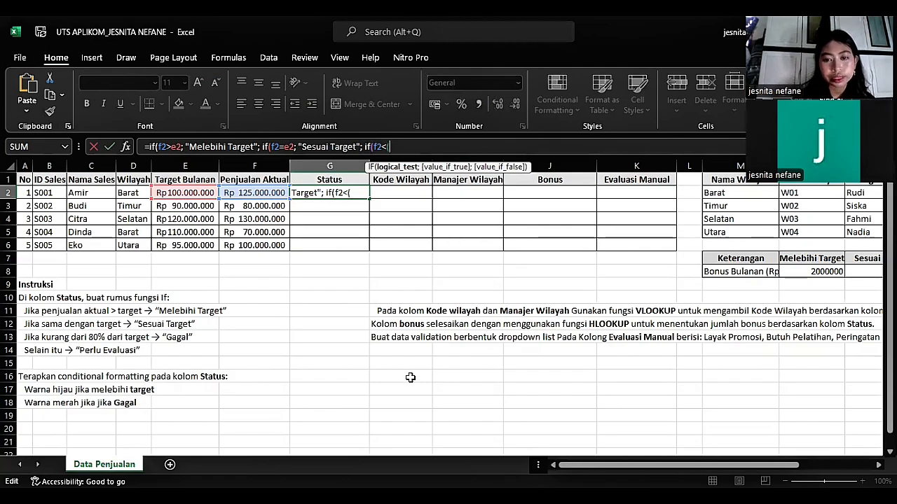
text(e2*)
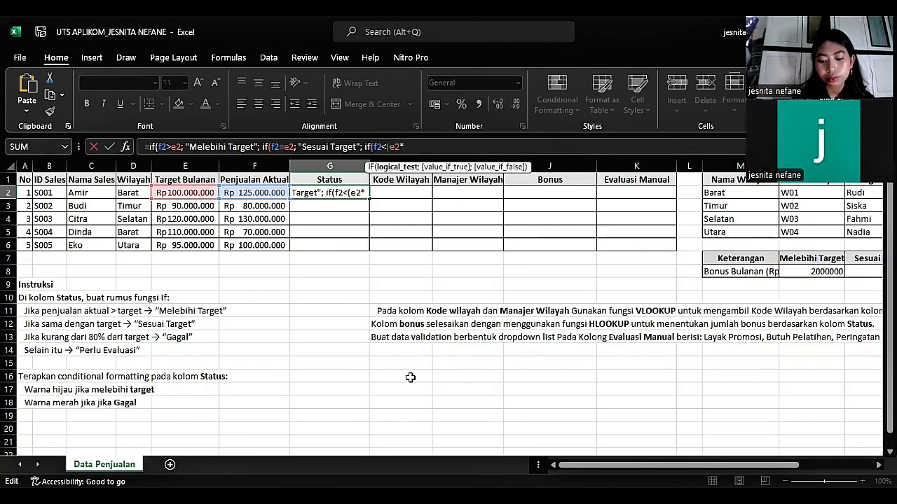
text(0,8)
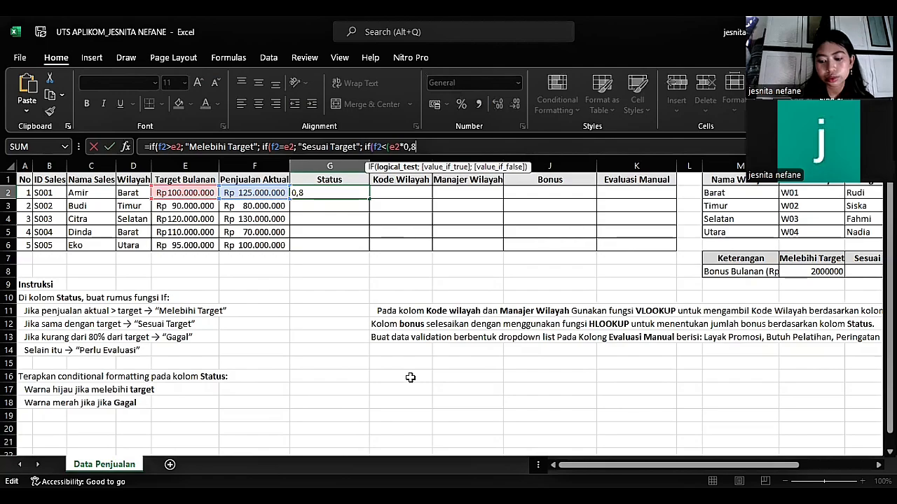
text())
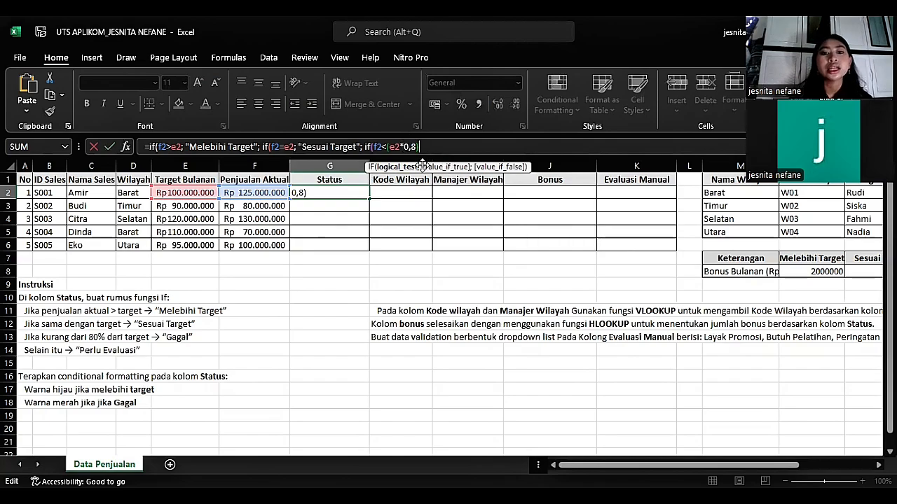
Set the third IF's true result to "Gagal" and continue to its false argument.
text(;)
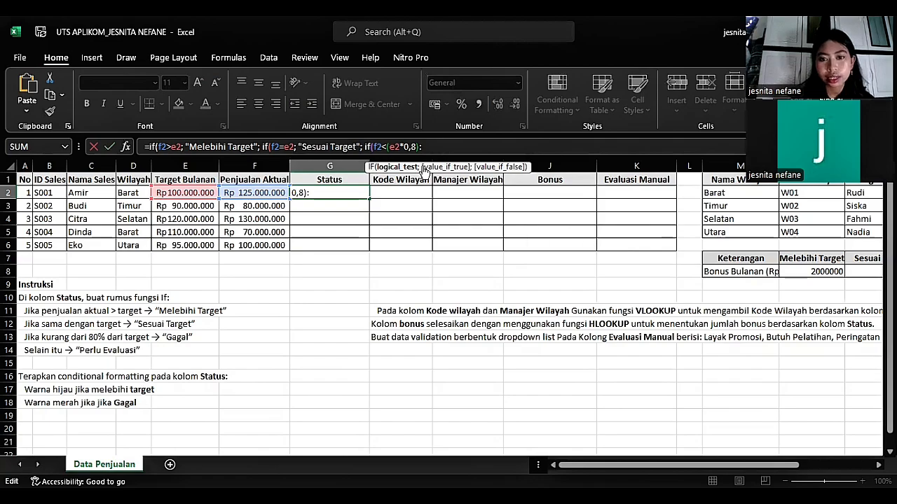
text( "ga)
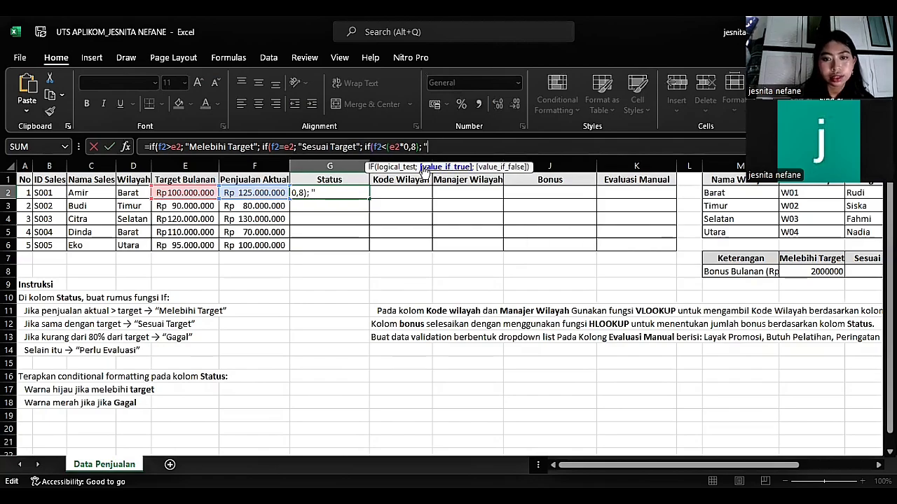
key(BackSpace)
key(BackSpace)
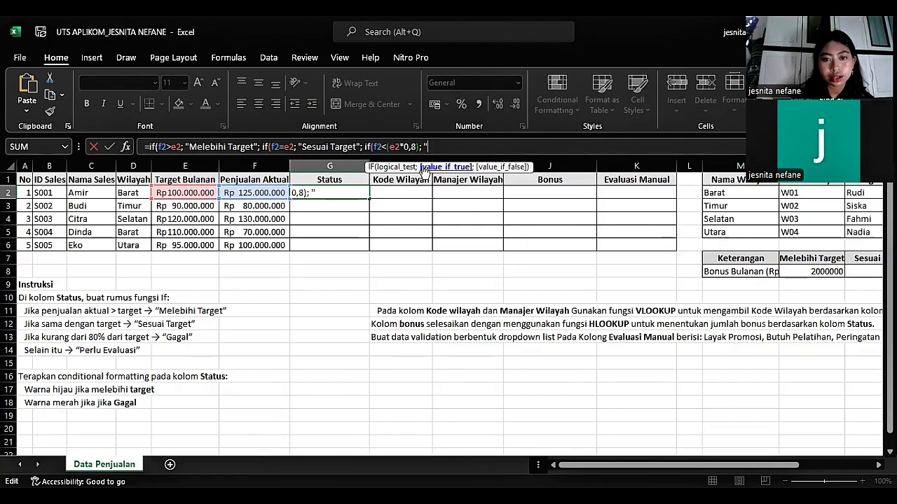
text(Gagal")
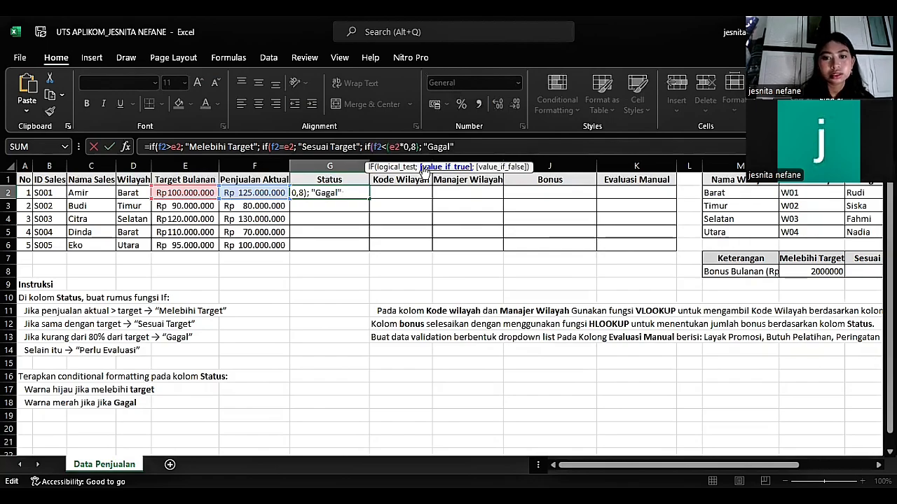
text(;)
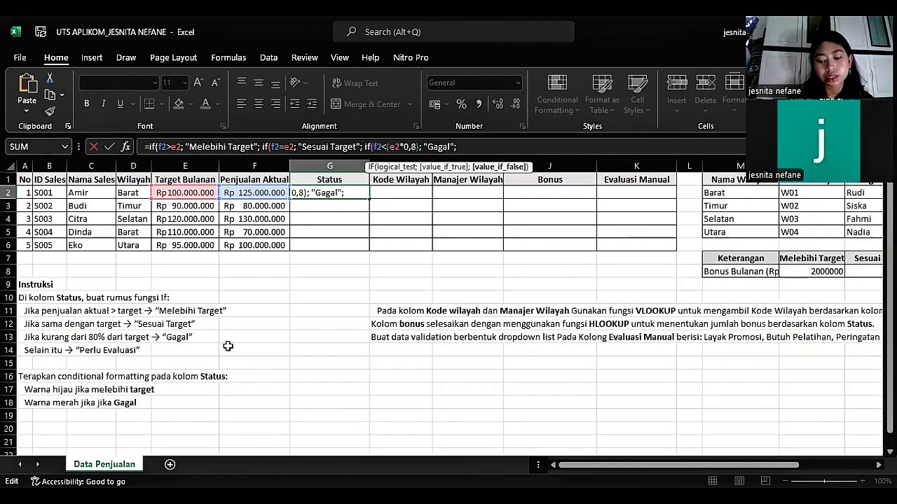
Complete the nested IF formula in G2 with "Perlu Evaluasi" as the final false result and copy it down through G6.
text( ")
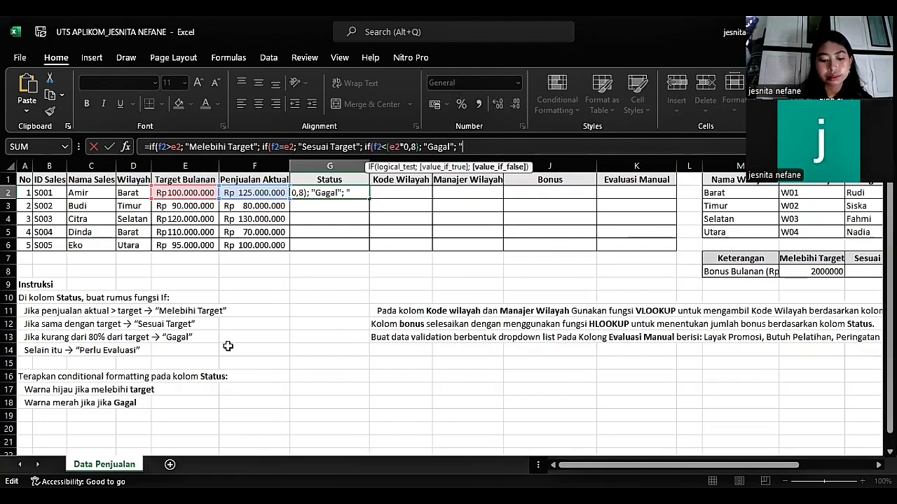
text(Pe)
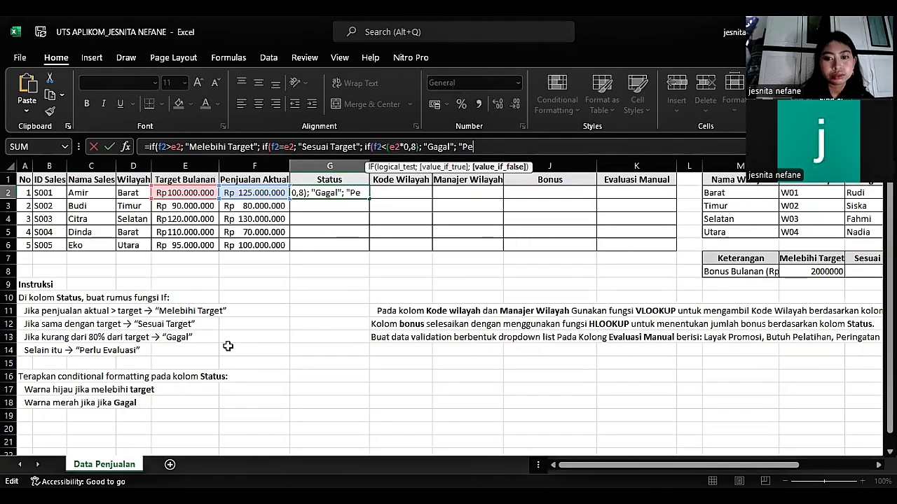
text(rlu )
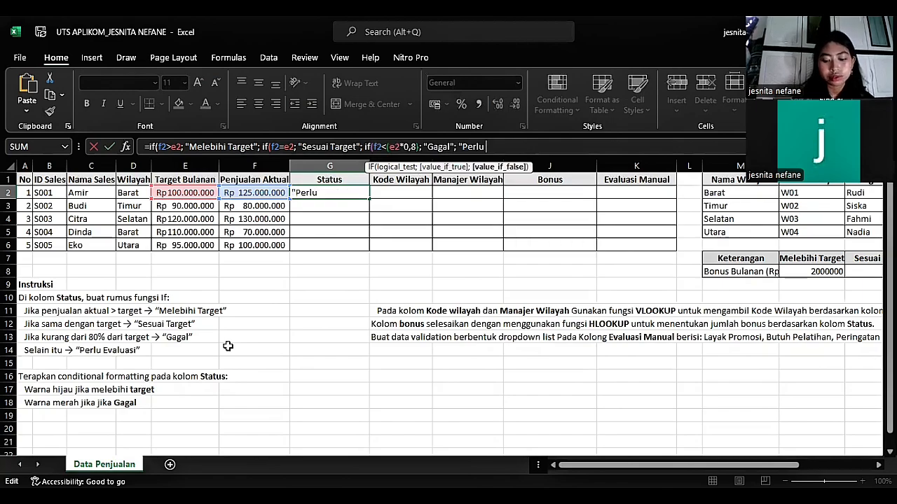
text(Evalu)
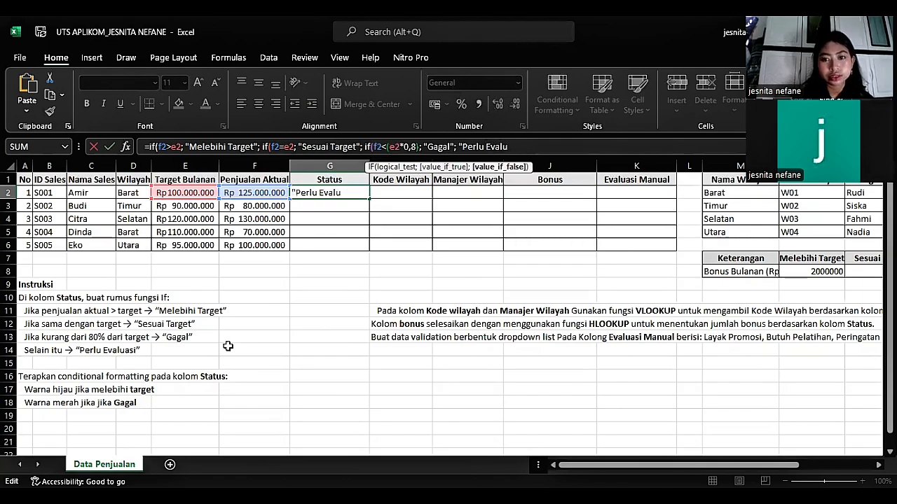
text(asi")
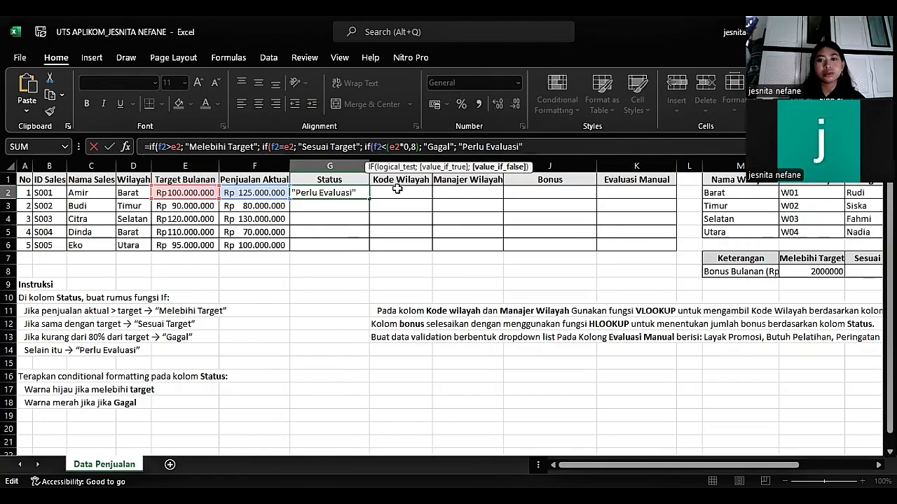
click(315, 204)
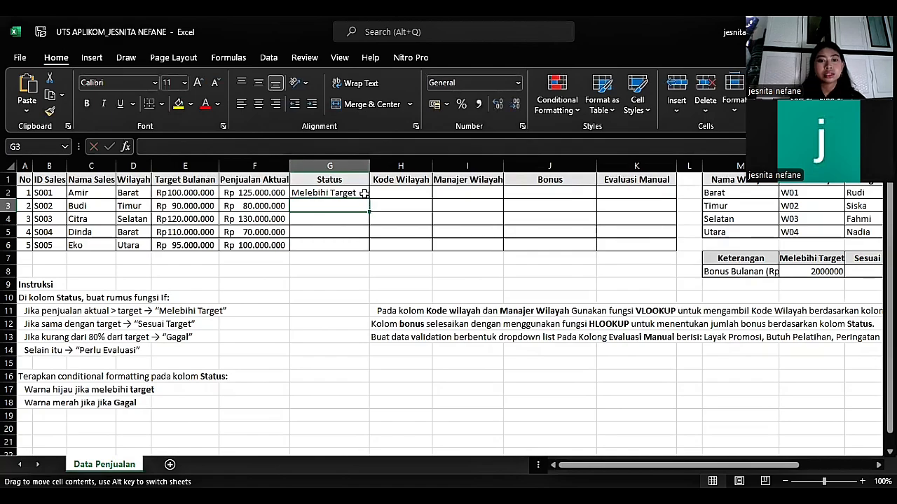
click(364, 193)
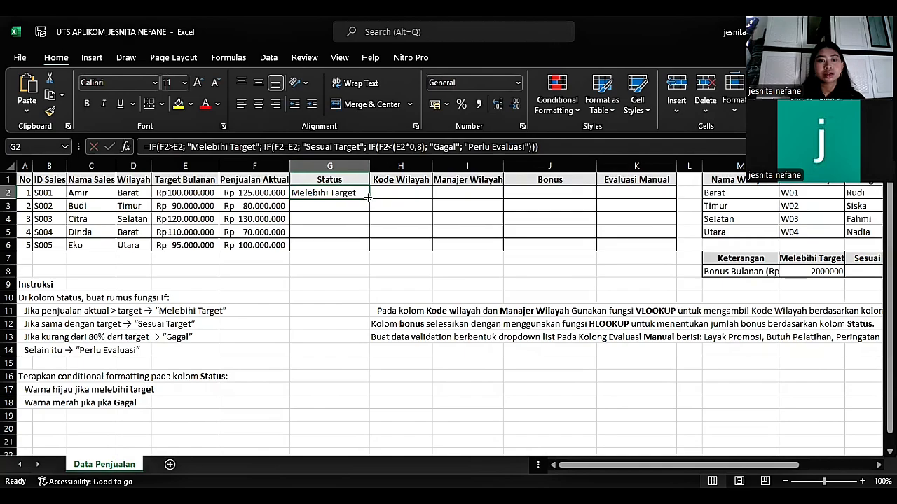
drag(367, 197, 368, 251)
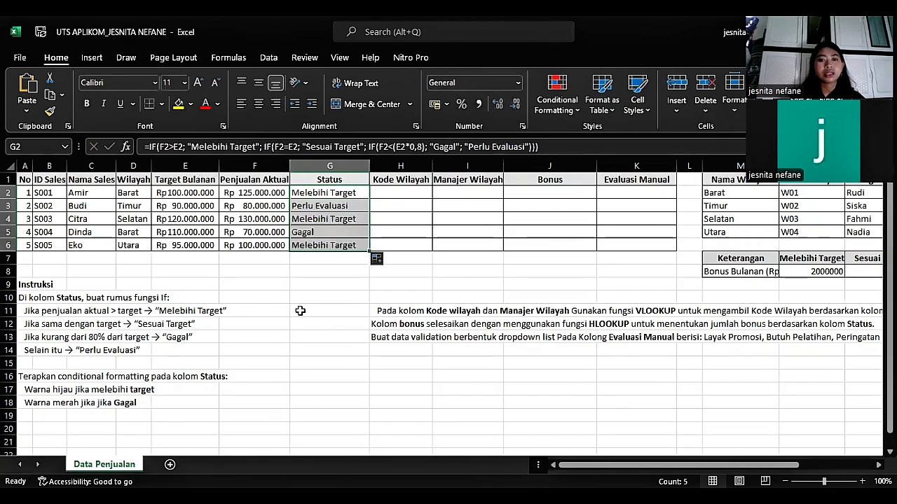
click(197, 375)
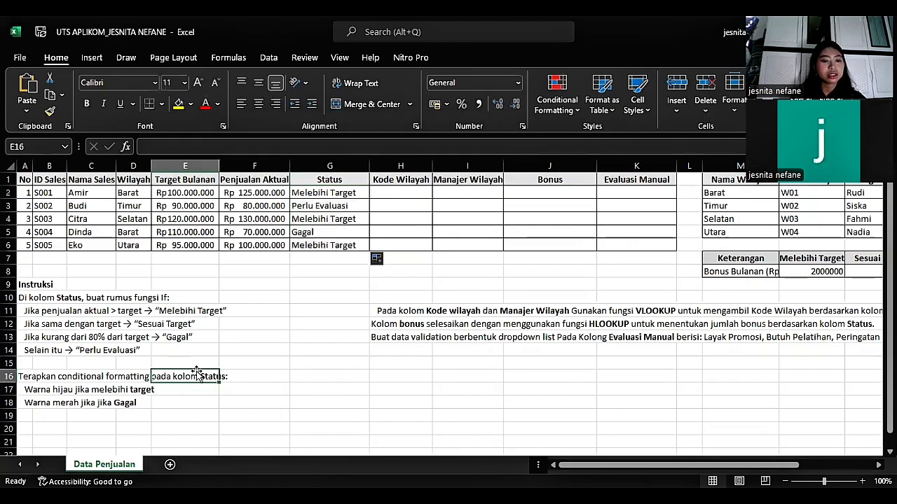
click(178, 405)
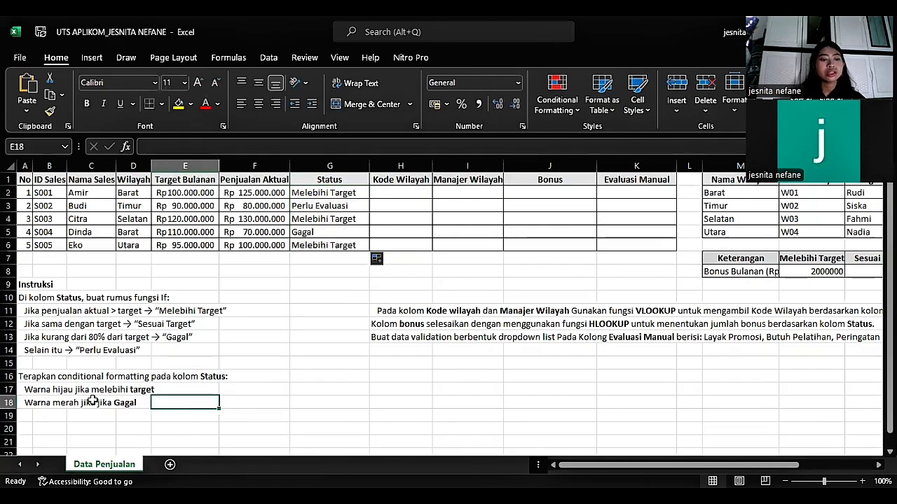
key(Down)
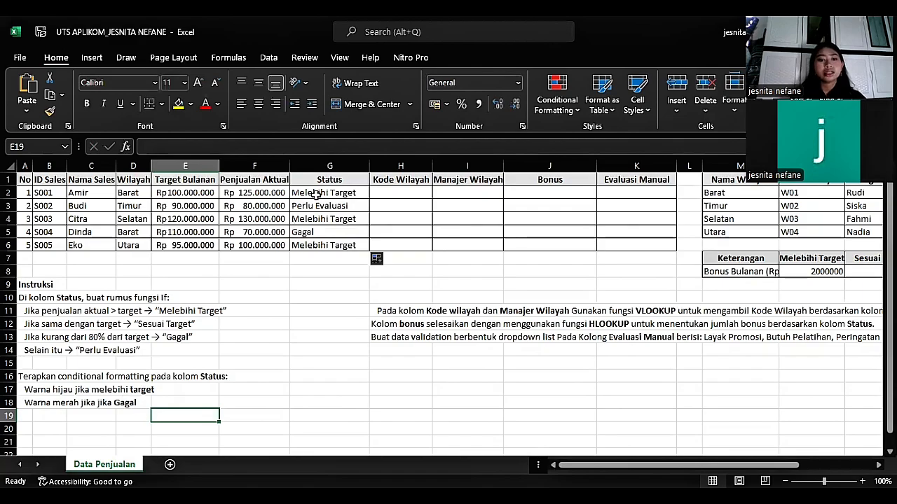
Add an Equal To conditional formatting rule for "Gagal" with Light Red Fill with Dark Red Text to G2 and extend it through G6.
click(346, 193)
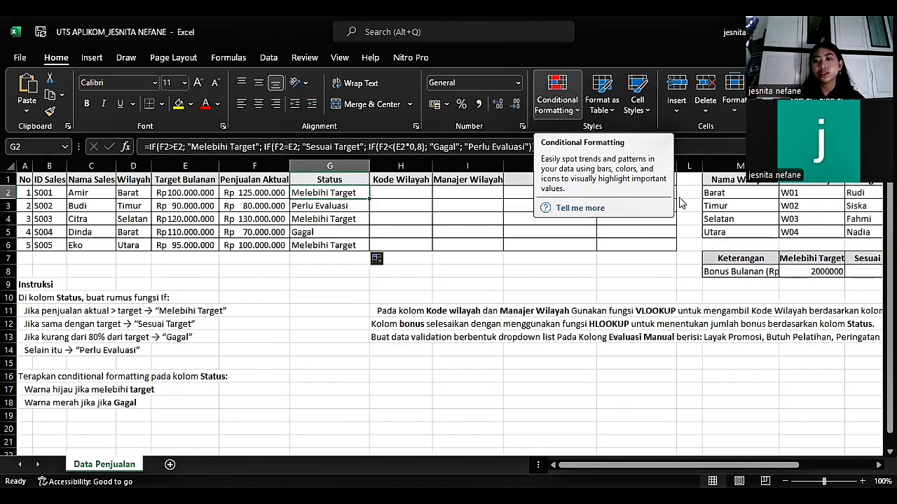
click(557, 94)
mouse_move(605, 138)
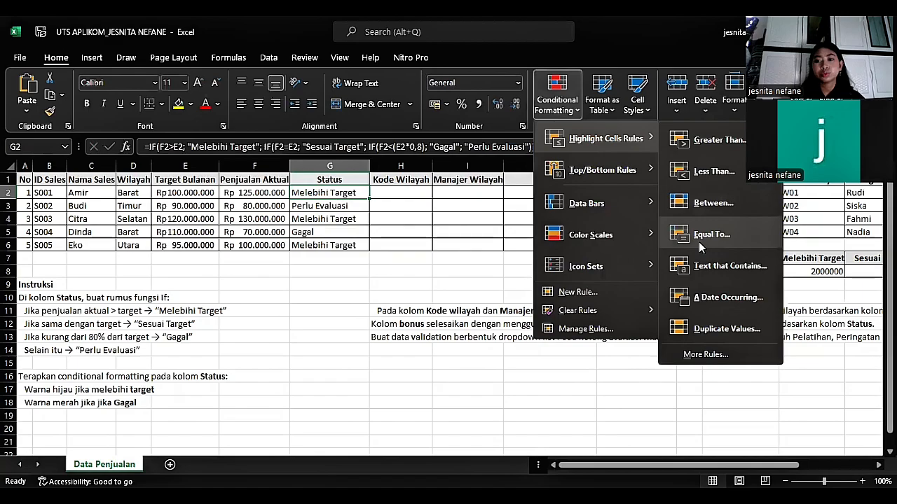
click(699, 242)
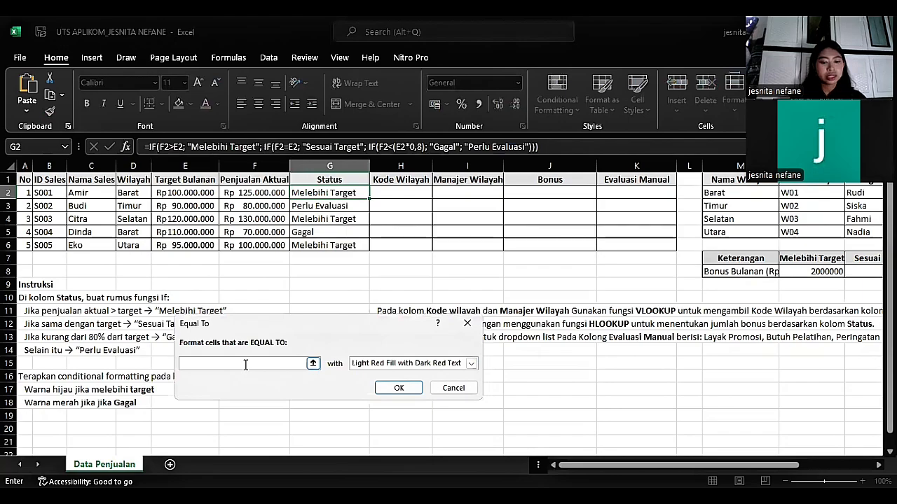
text(Gag)
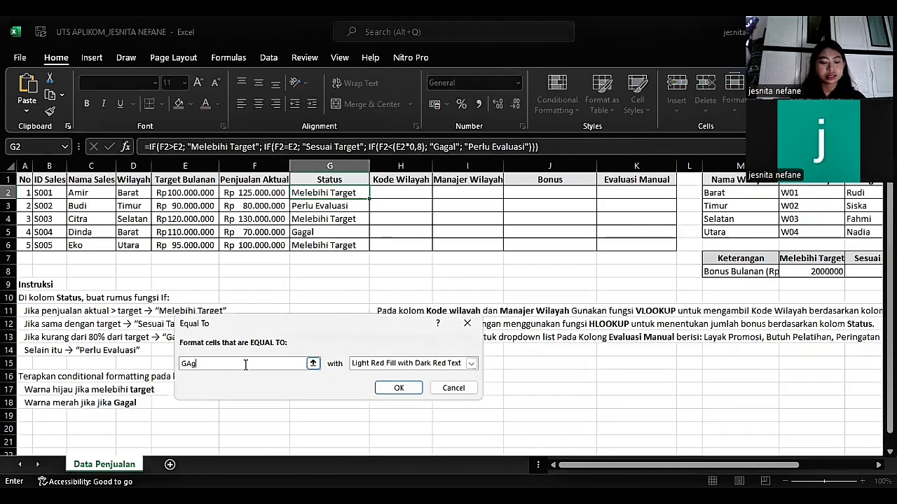
key(BackSpace)
key(BackSpace)
text(agal)
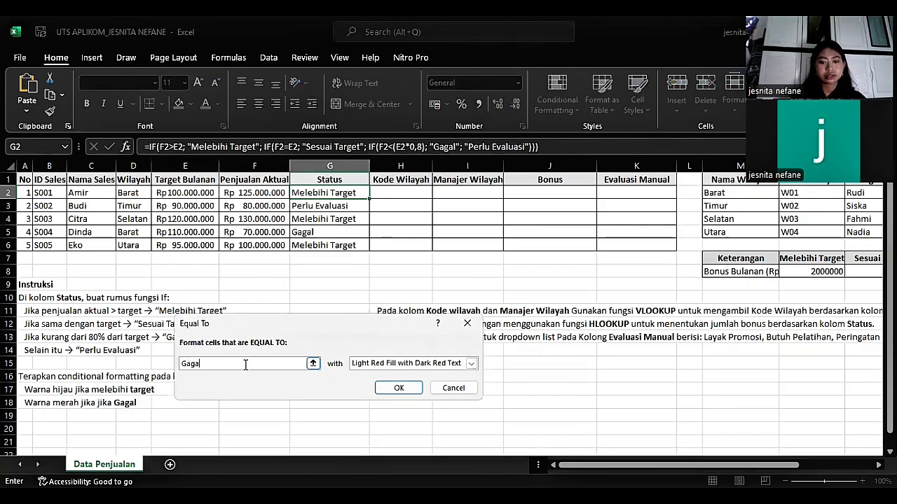
click(398, 389)
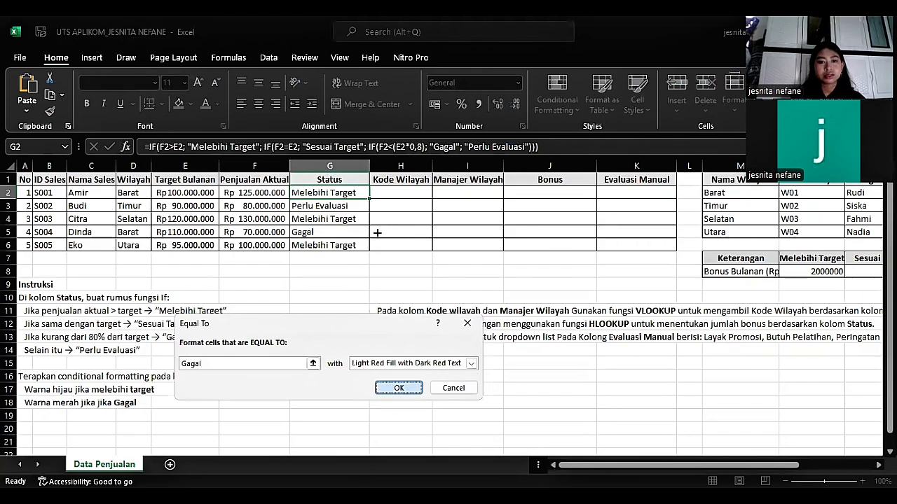
key(Return)
drag(376, 250, 376, 250)
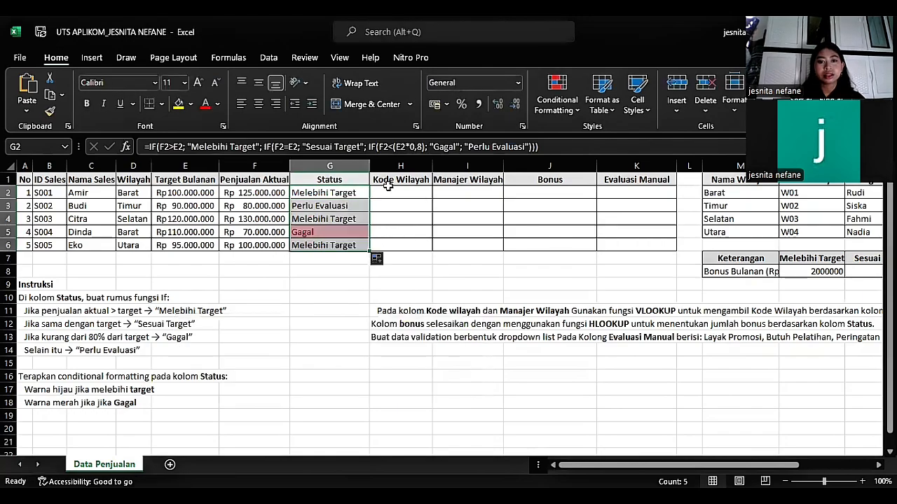
Add an Equal To rule for "Melebihi Target" with Green Fill with Dark Green Text to G2 and extend it through G6.
click(346, 193)
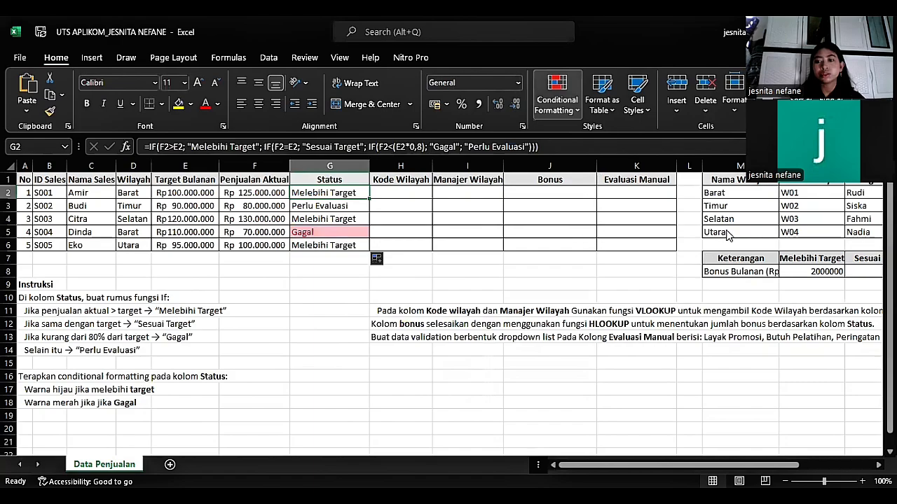
click(473, 363)
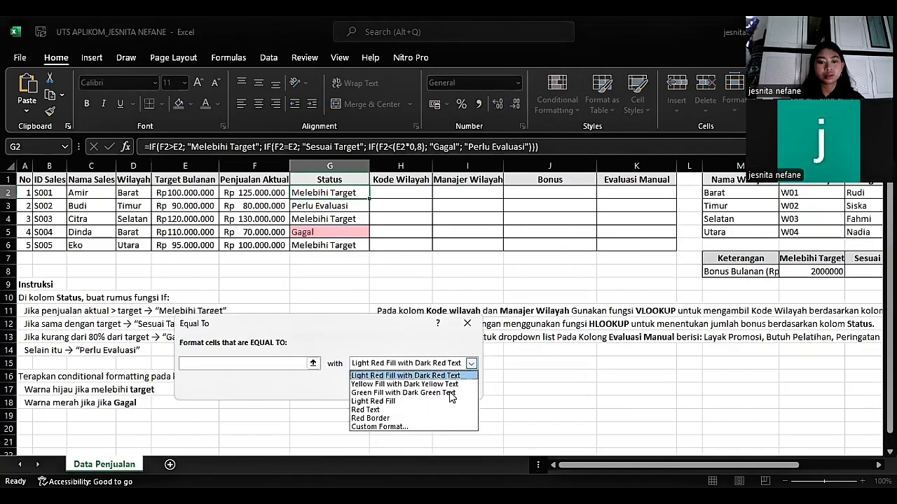
click(278, 361)
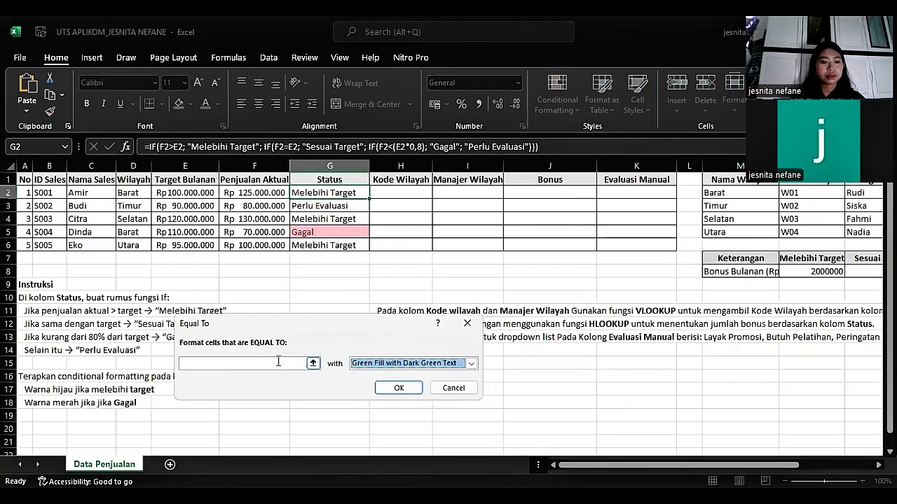
click(278, 361)
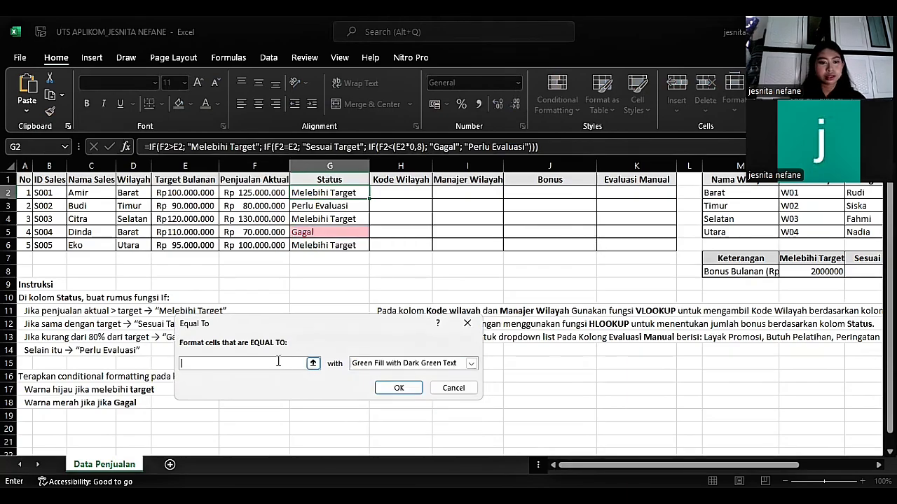
text(Me)
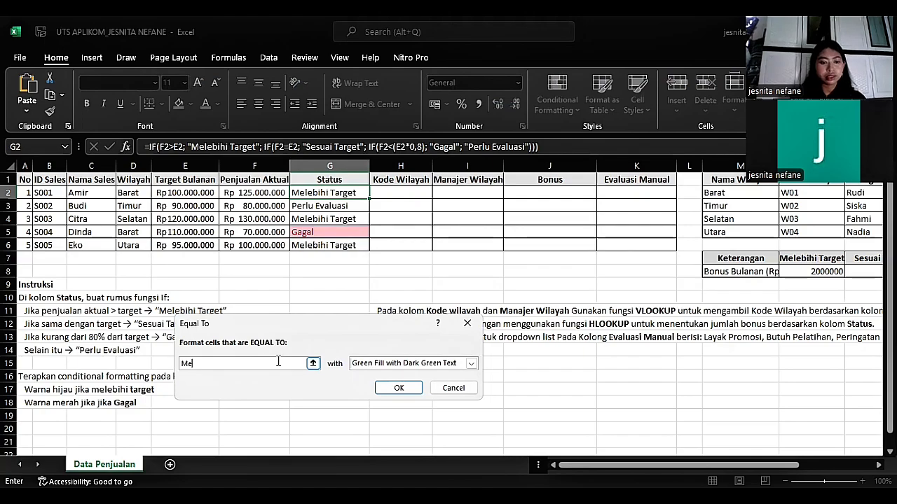
text(lebihi T)
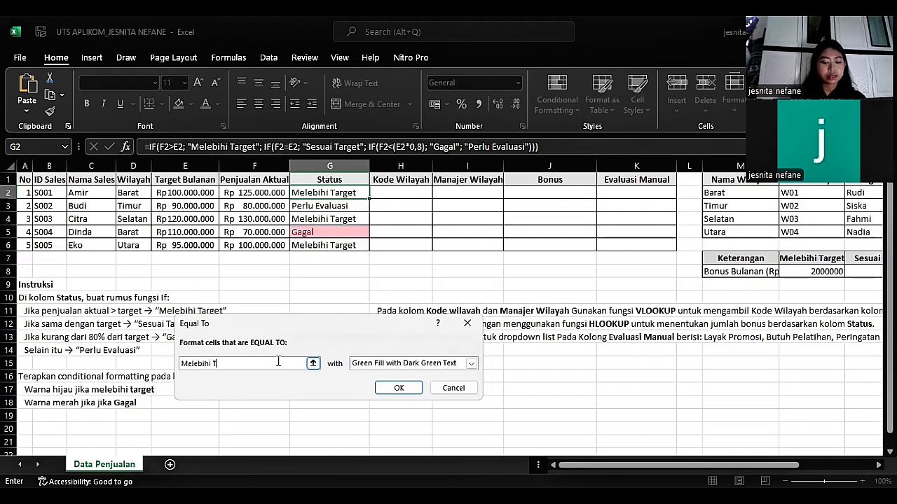
text(arget)
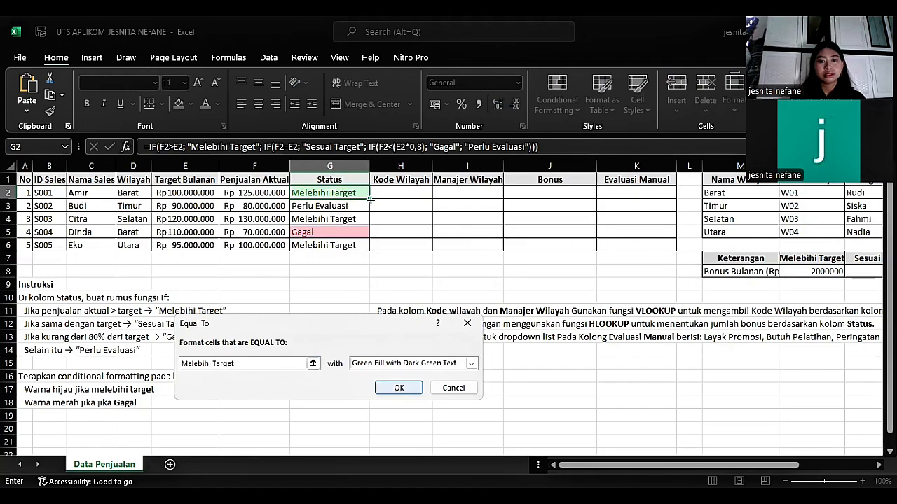
key(Return)
drag(370, 200, 369, 254)
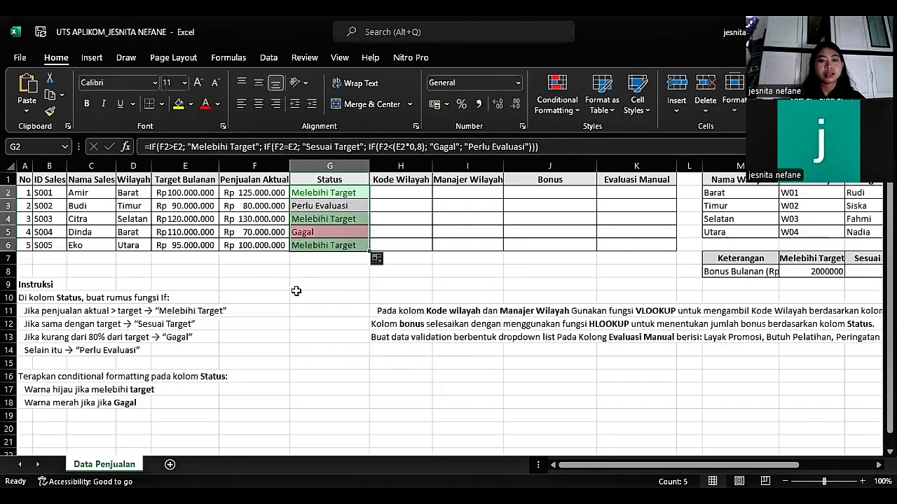
click(337, 298)
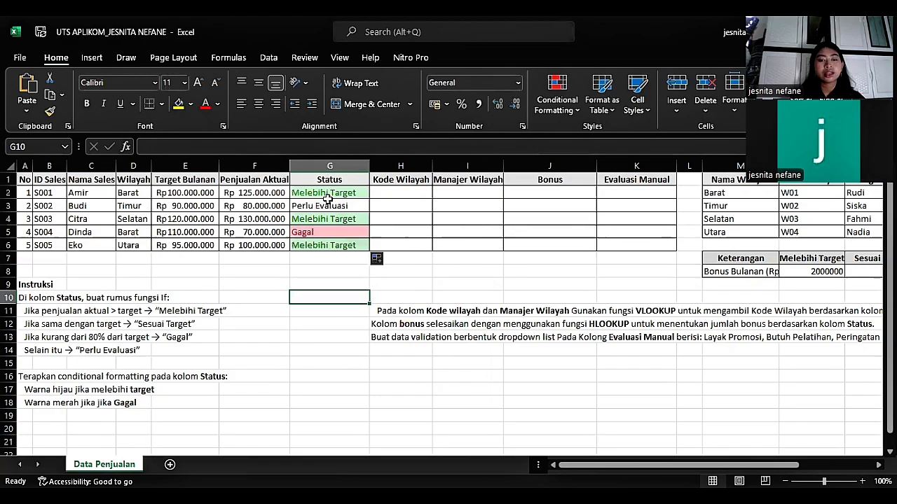
Examine the VLOOKUP, HLOOKUP and data validation instructions together with the region and bonus lookup tables.
click(394, 192)
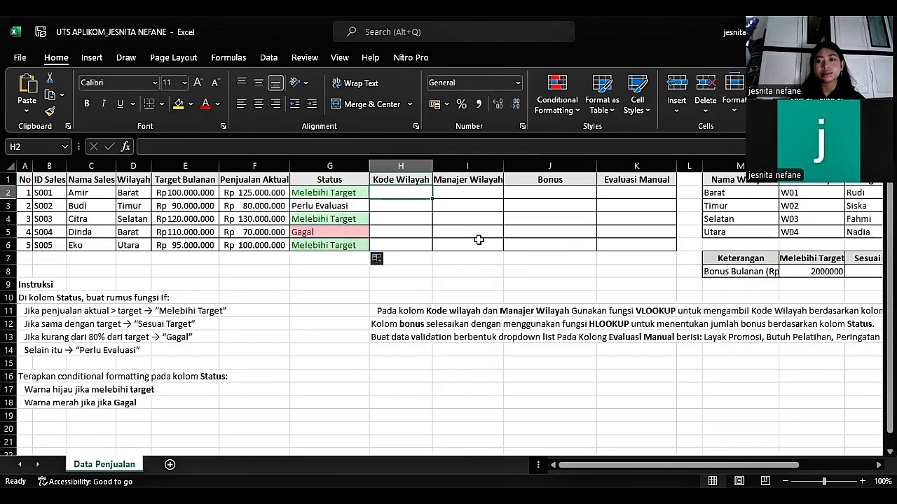
scroll(478, 239, right, 3)
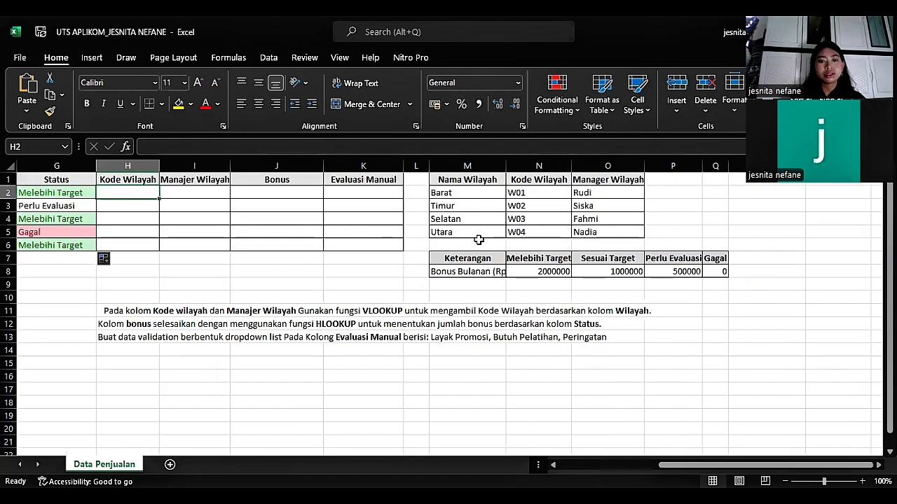
scroll(392, 301, left, 3)
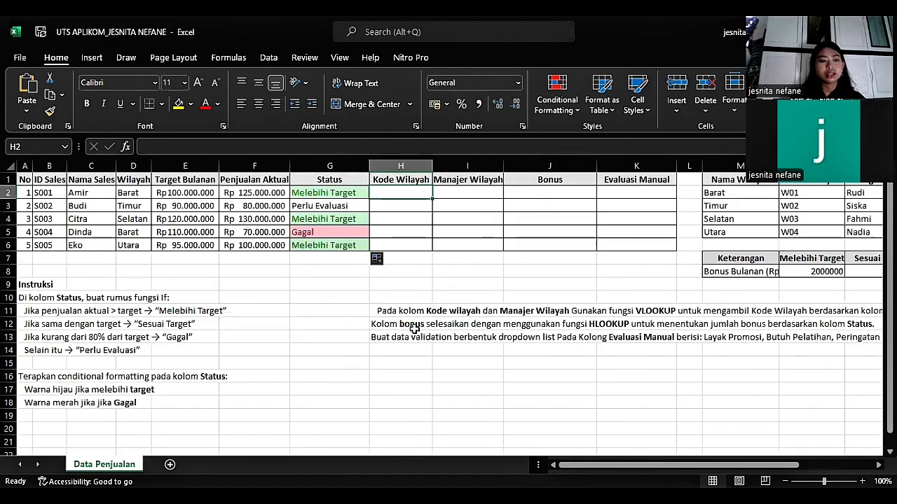
scroll(415, 329, right, 3)
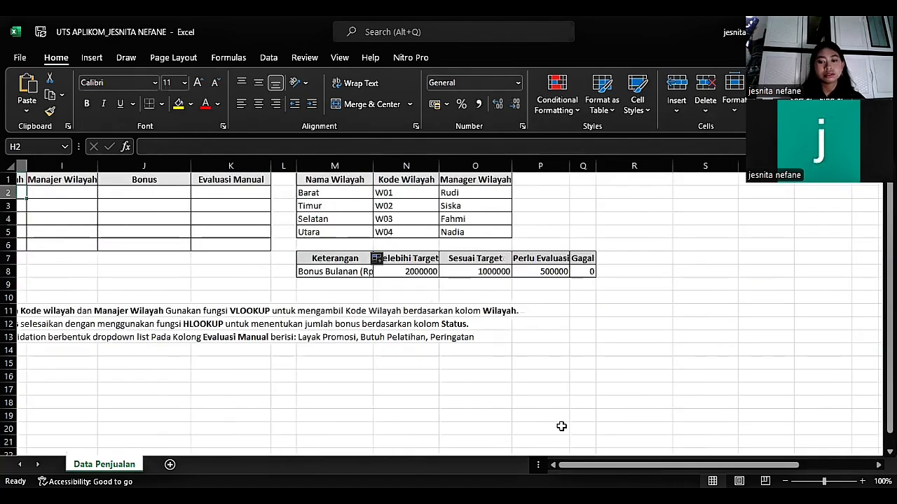
click(386, 413)
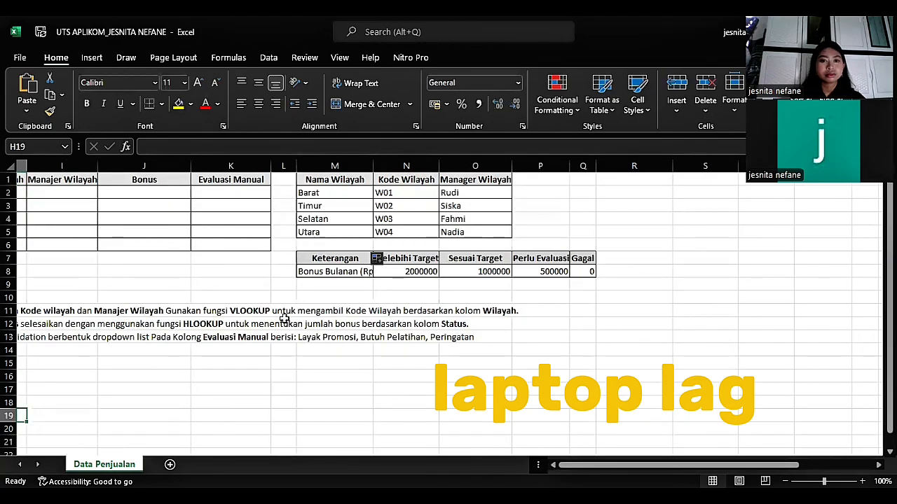
drag(284, 318, 450, 358)
click(274, 414)
click(406, 338)
click(230, 426)
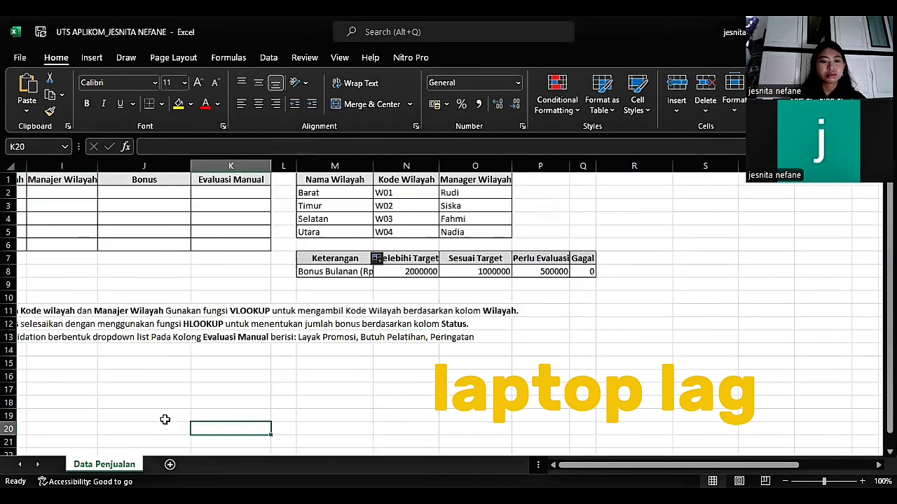
scroll(133, 299, down, 1)
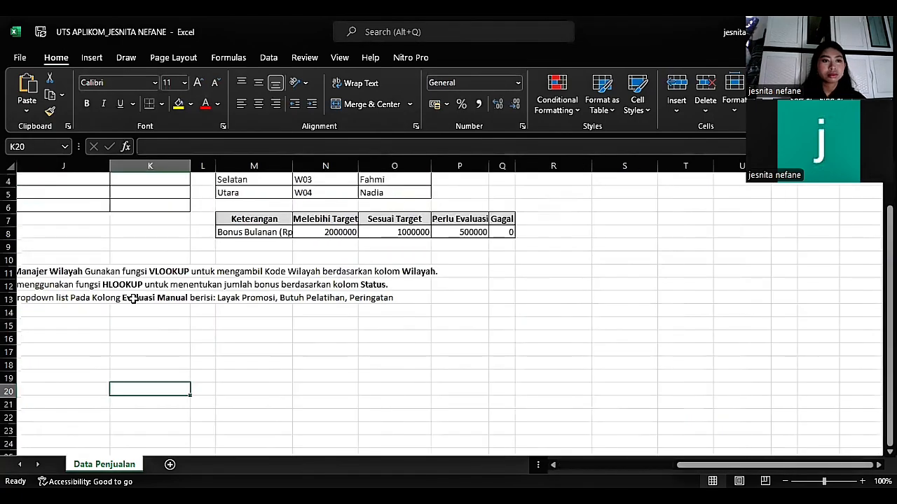
scroll(133, 298, left, 4)
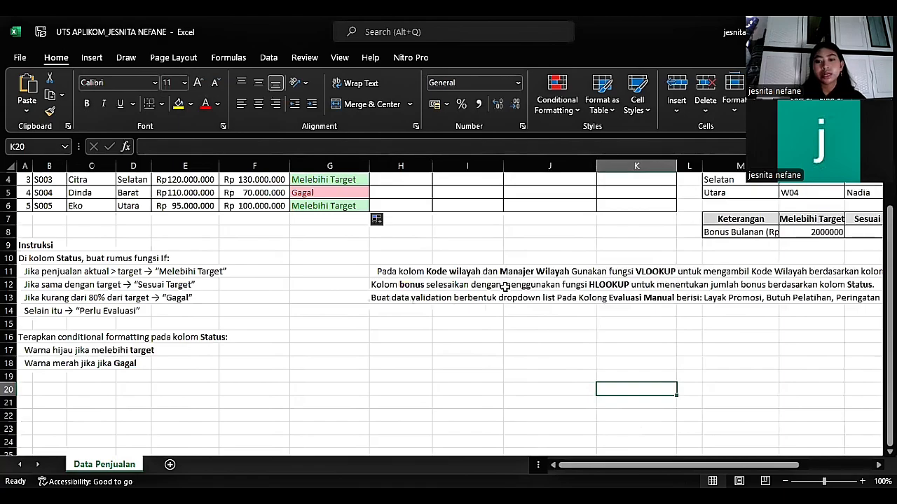
Start a VLOOKUP formula in H2 with D2 as the lookup value and $M$2 as the start of the table array.
scroll(505, 287, up, 1)
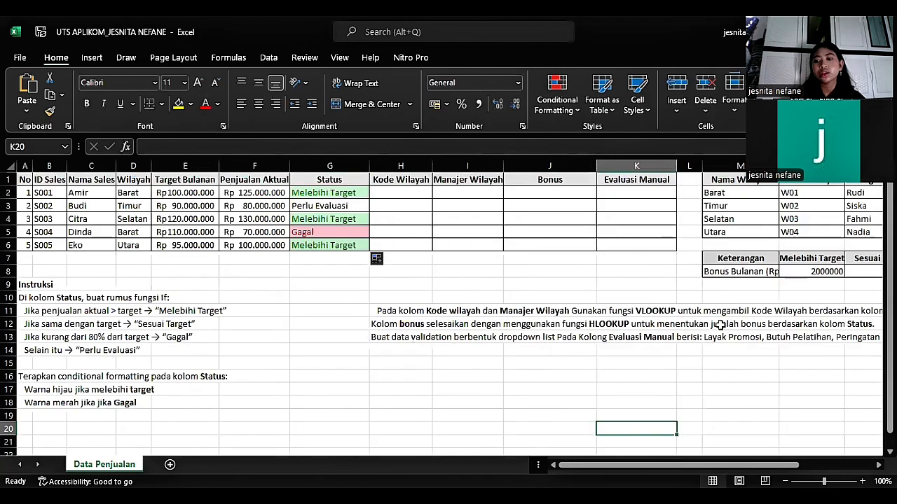
scroll(690, 322, right, 1)
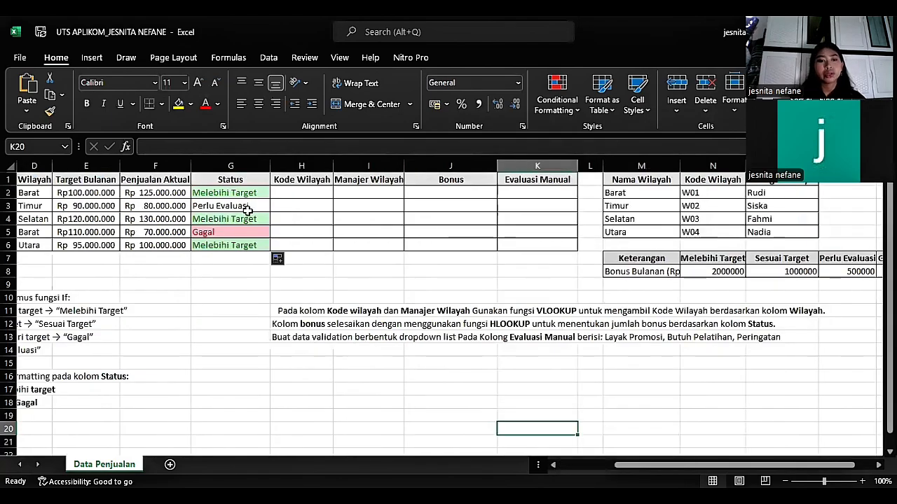
click(288, 195)
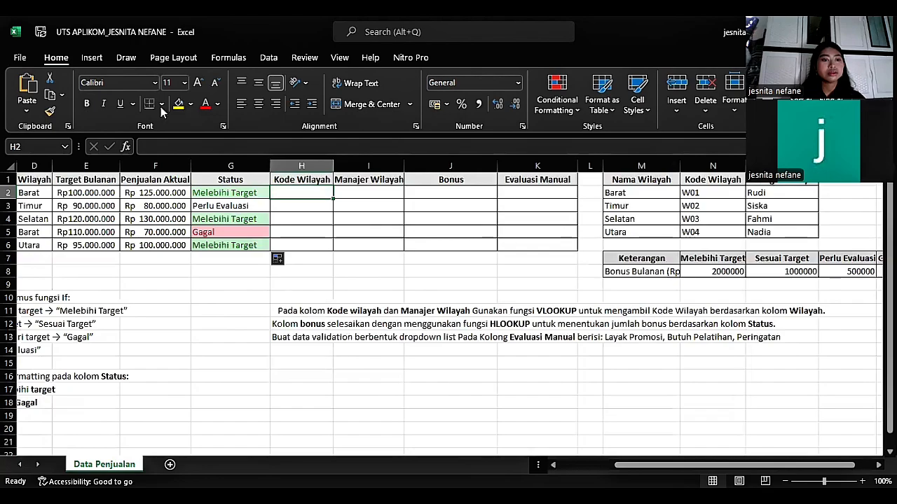
scroll(164, 145, right, 3)
click(164, 145)
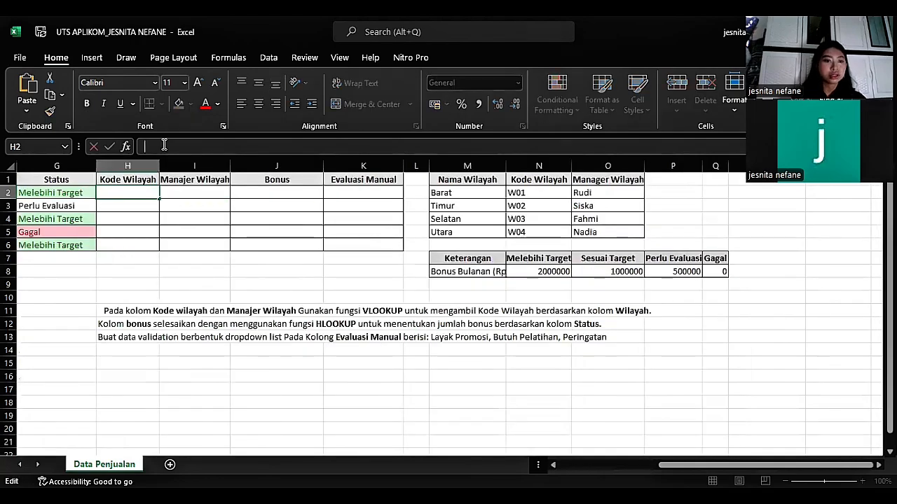
text(=)
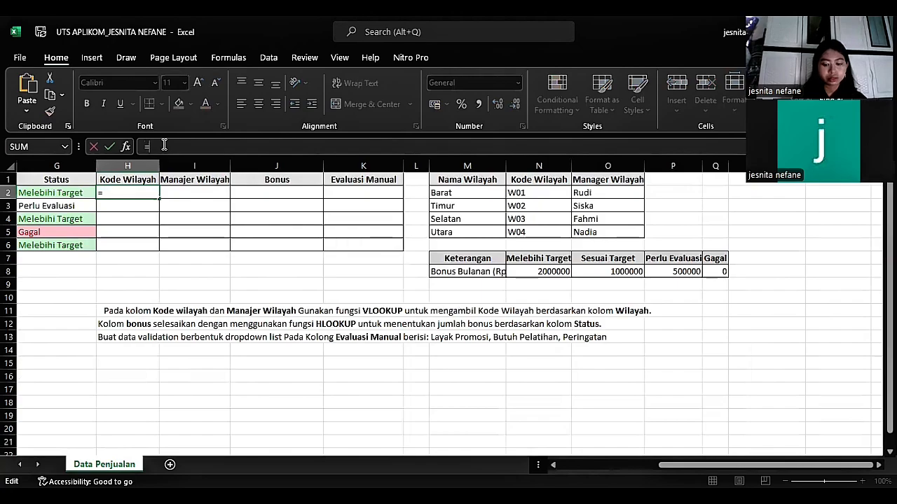
text(vlookup)
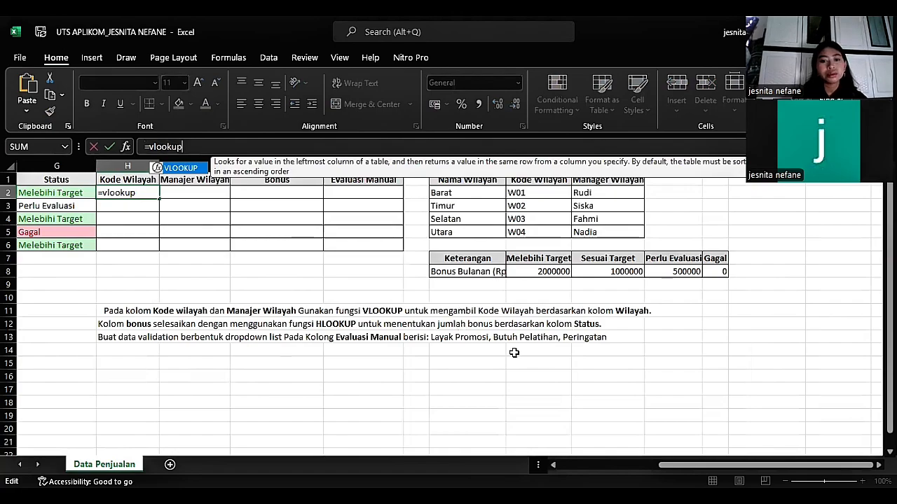
text((d2)
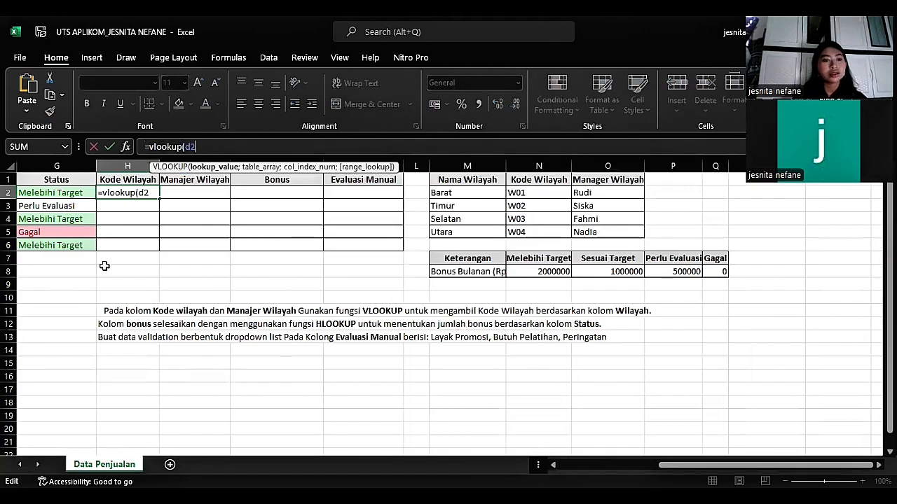
scroll(105, 265, left, 5)
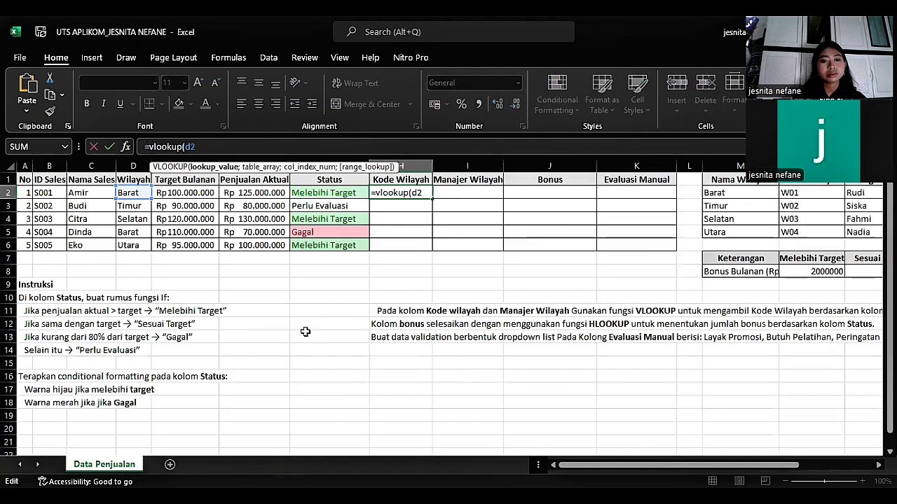
scroll(577, 239, right, 5)
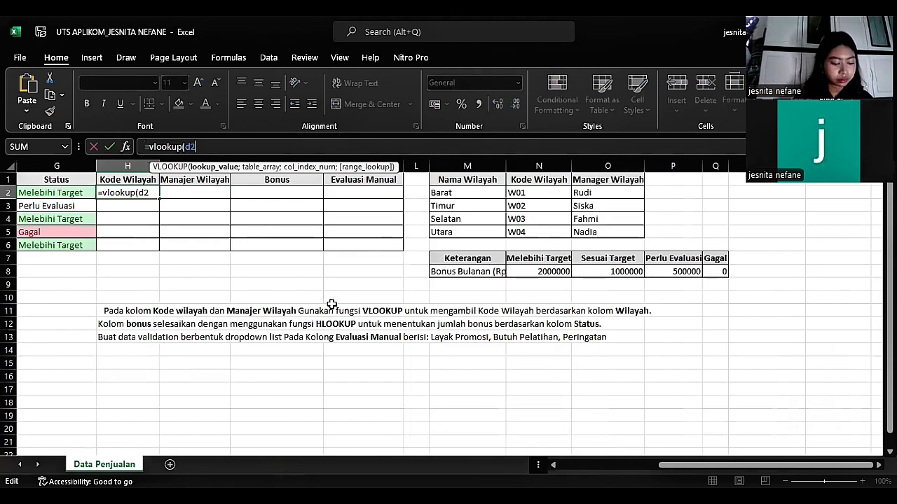
text(;)
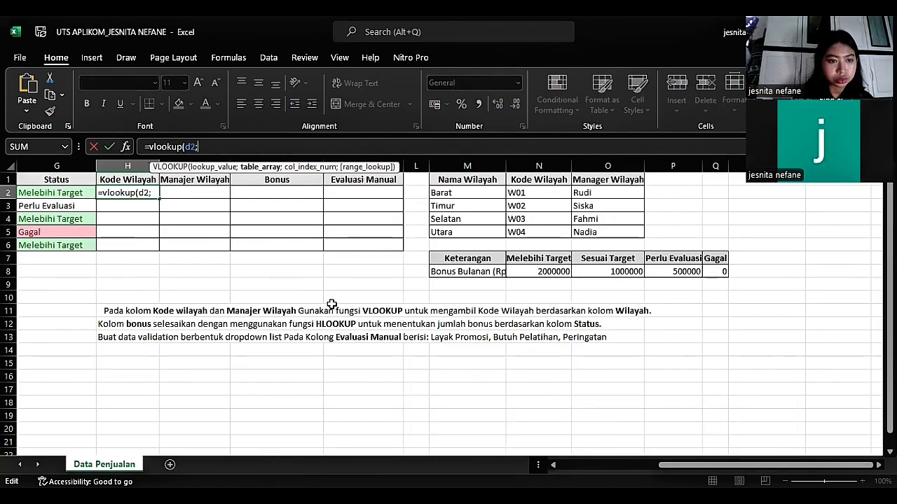
text($)
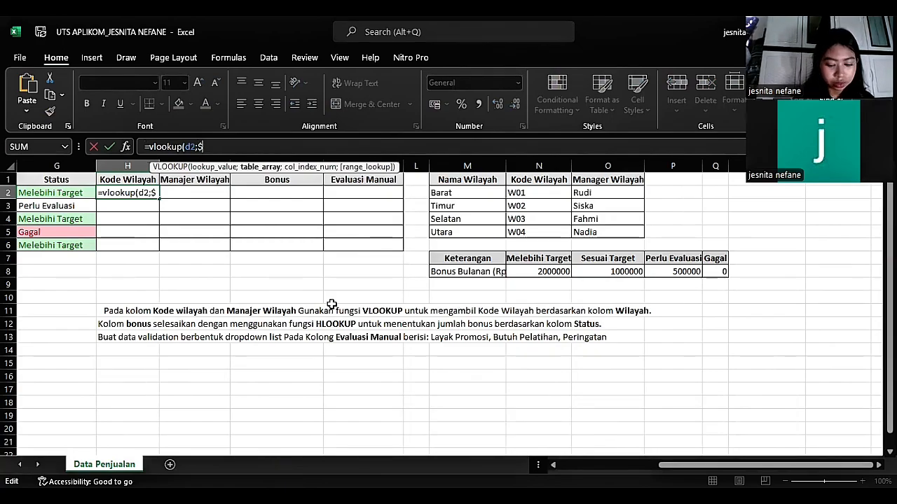
text(m$2)
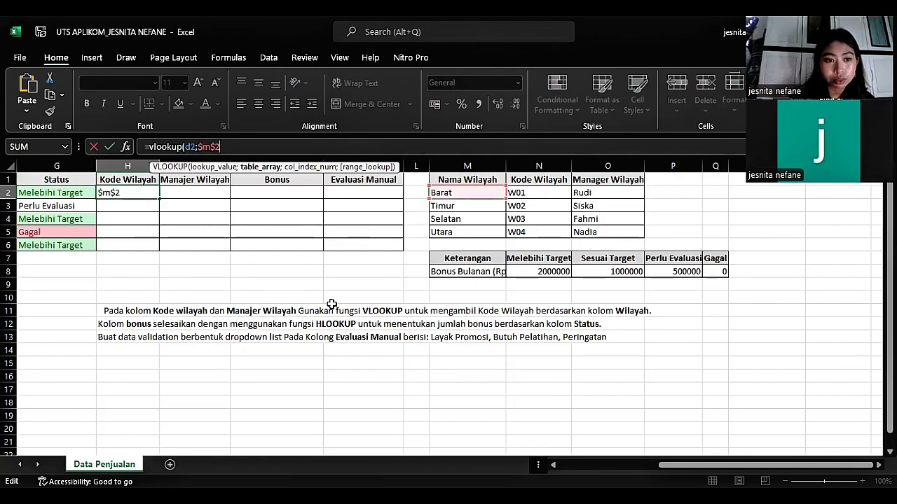
Try to complete the table array in the H2 formula as $m$2:$0$5, and remove the attempted range ending.
text(:)
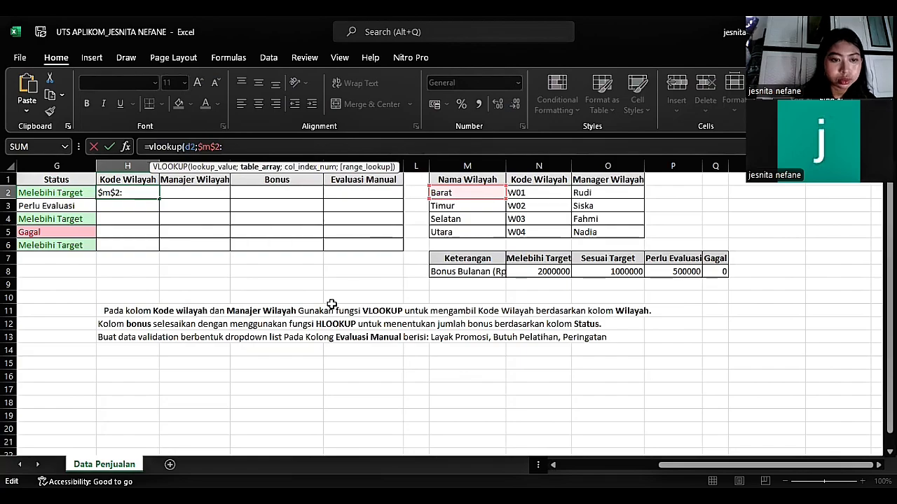
text($)
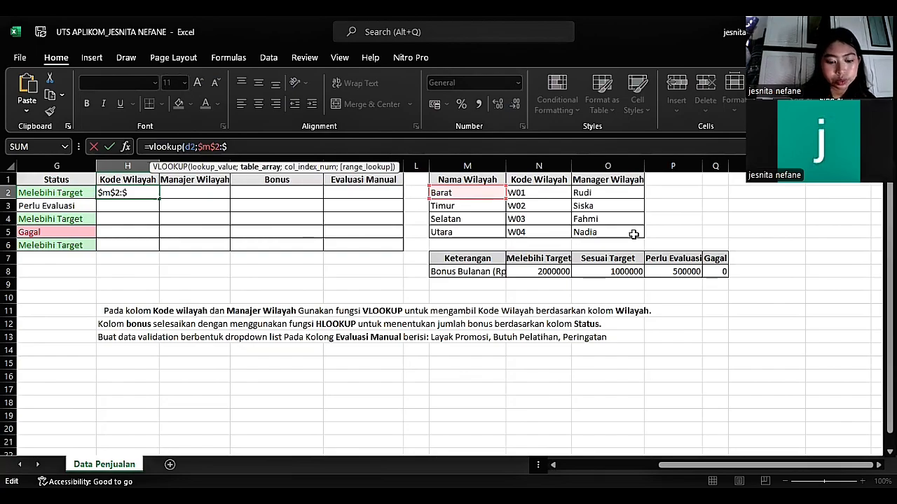
text(0$)
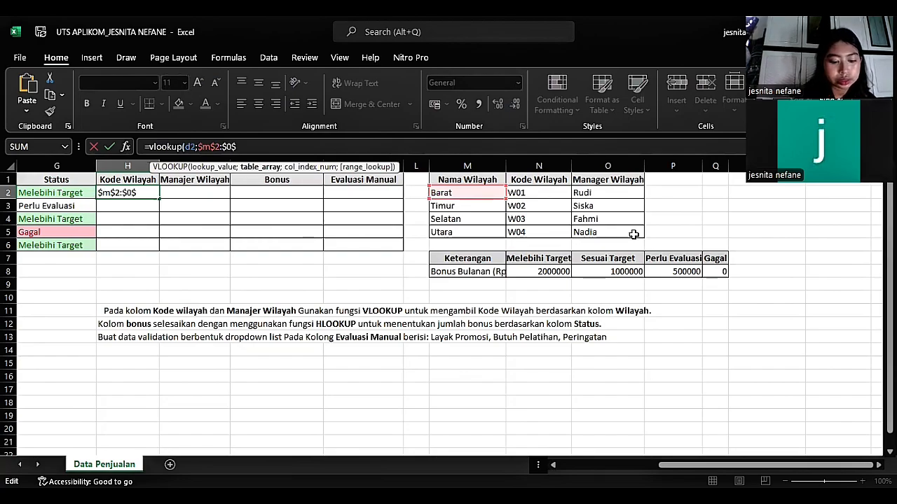
text(5)
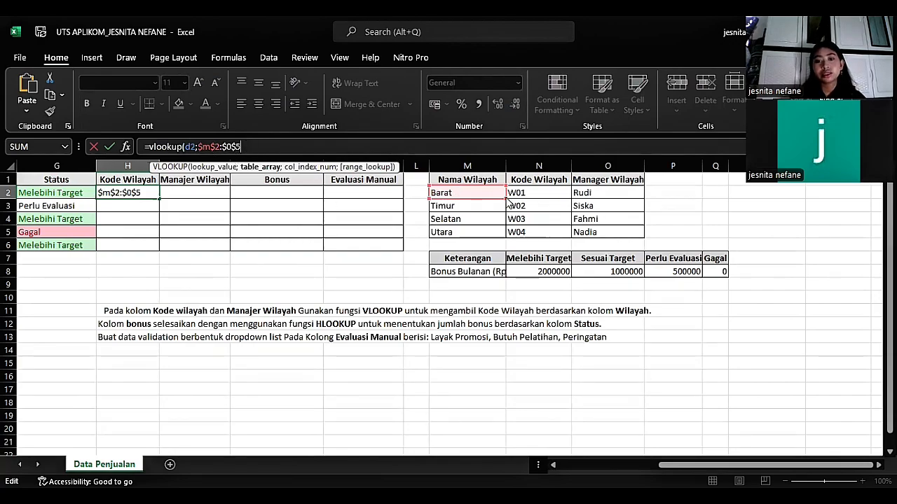
key(Return)
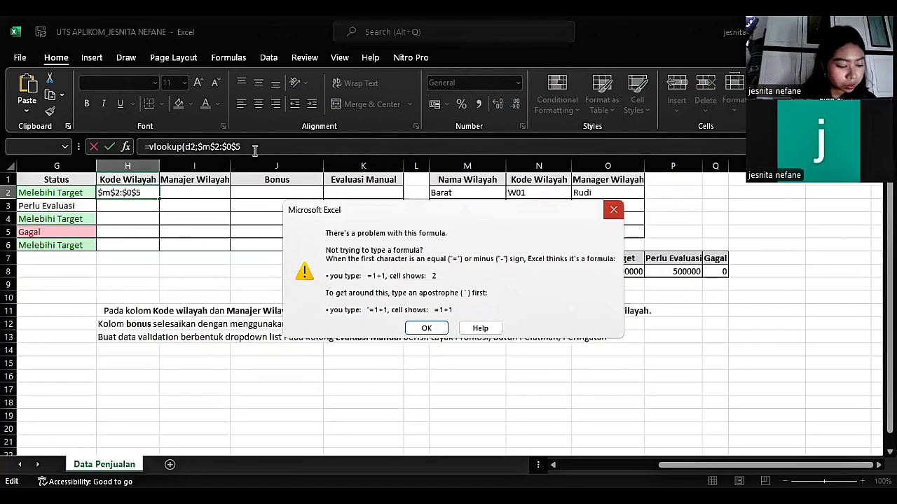
key(Return)
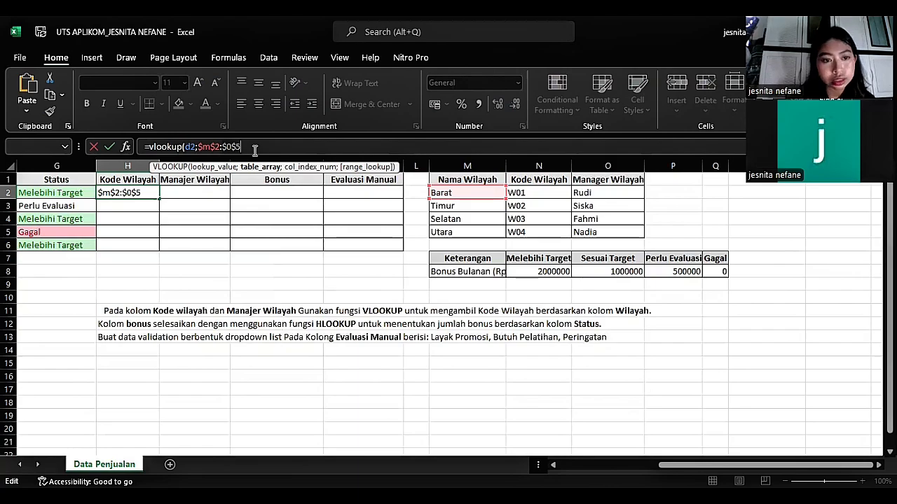
key(BackSpace)
key(BackSpace)
key(BackSpace)
key(BackSpace)
text(;)
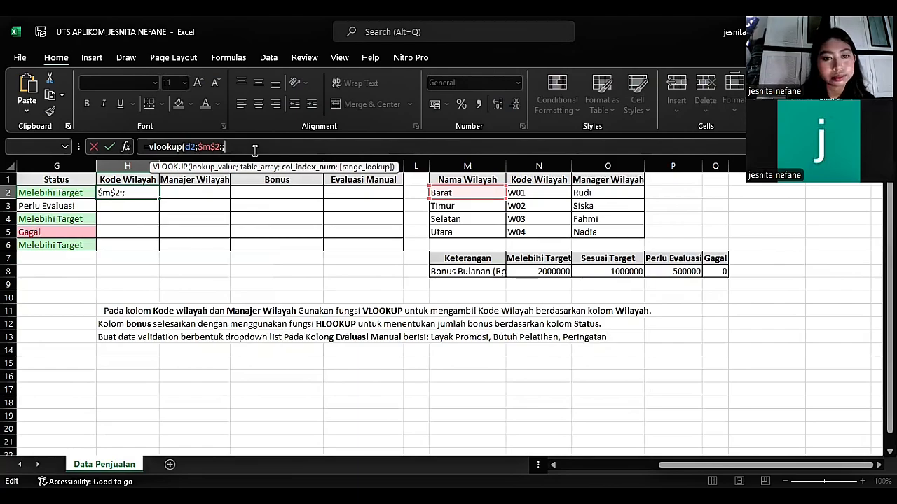
key(BackSpace)
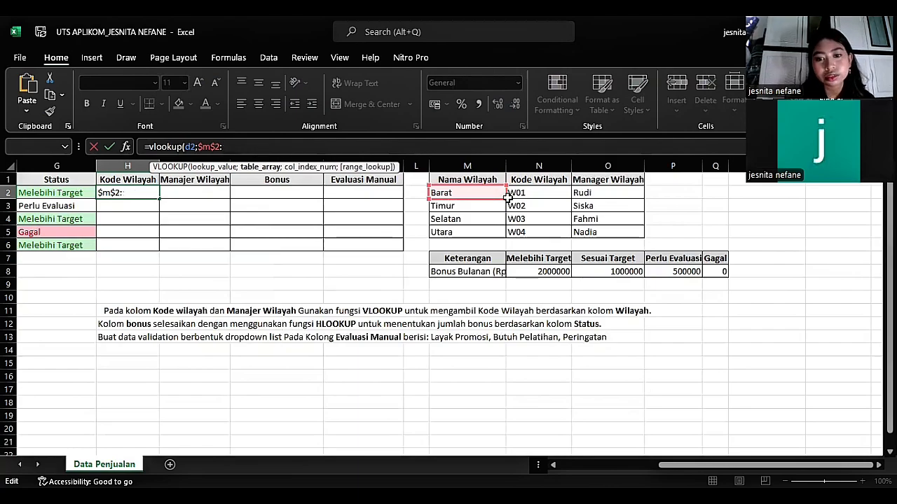
Extend the table array in the H2 formula to the absolute range $M$2:$O$5 and close that argument with a semicolon.
click(592, 232)
key(F4)
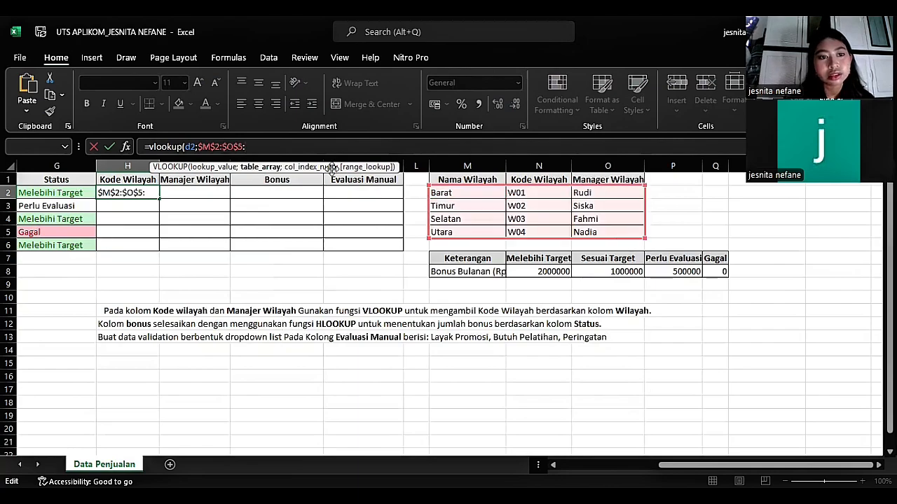
text(;)
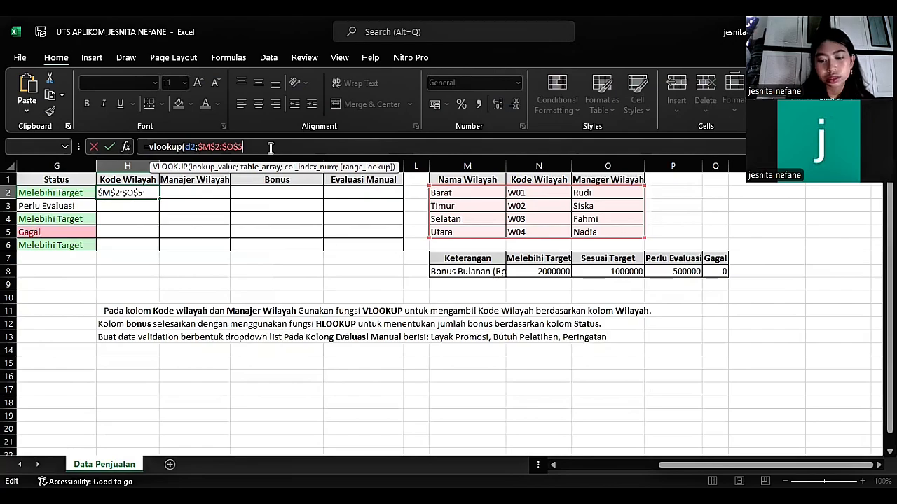
key(BackSpace)
text(;)
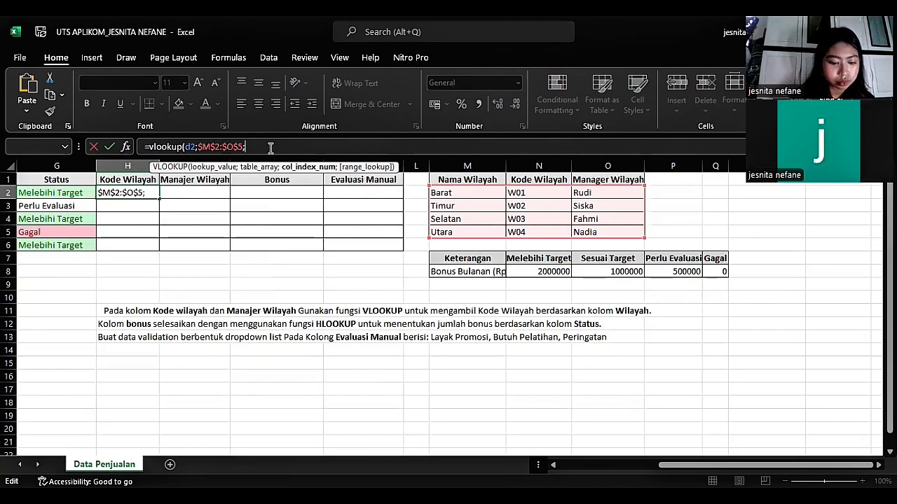
Complete the VLOOKUP formula in H2 with column index 2 and range lookup 0, and copy it down through H6.
text(2)
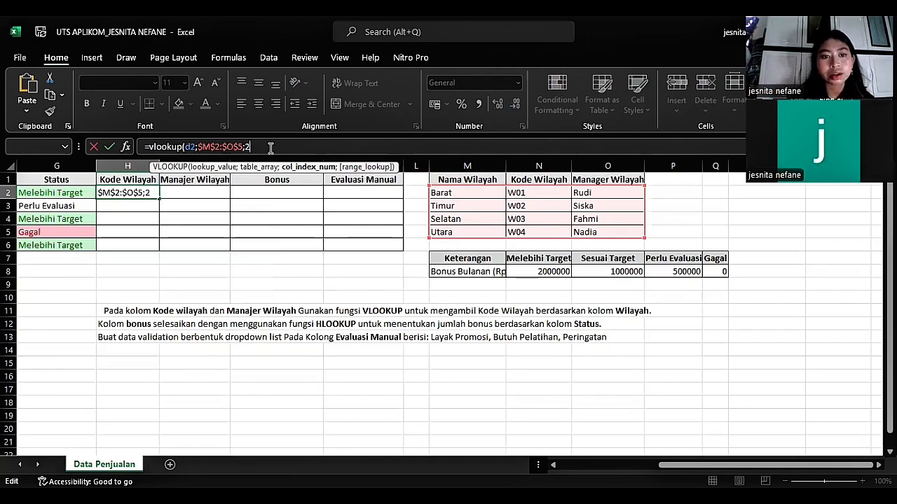
text(;0)
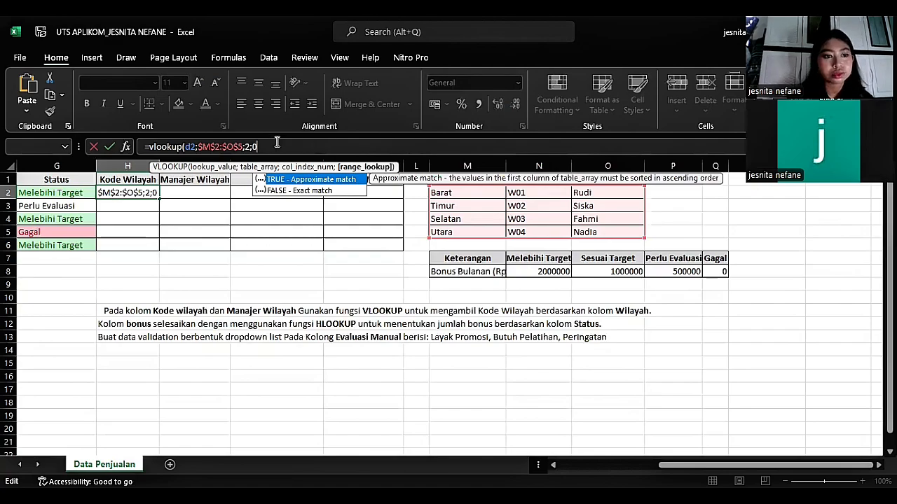
text())
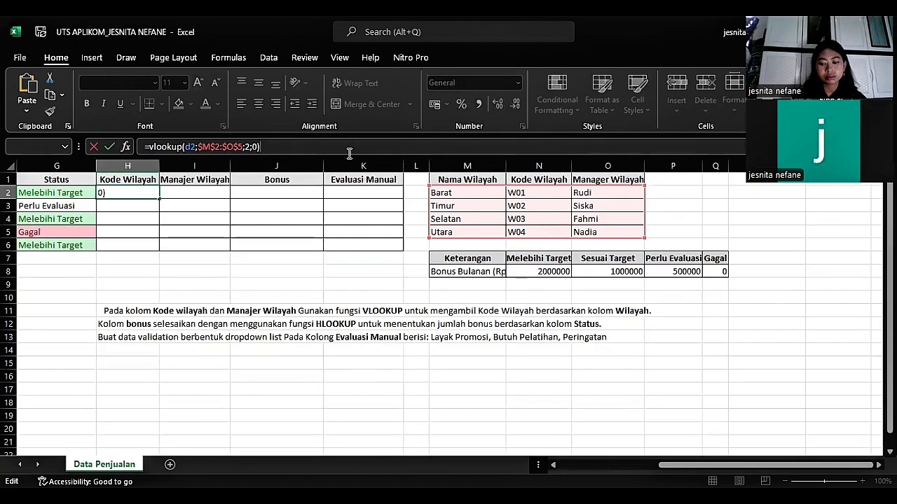
key(Return)
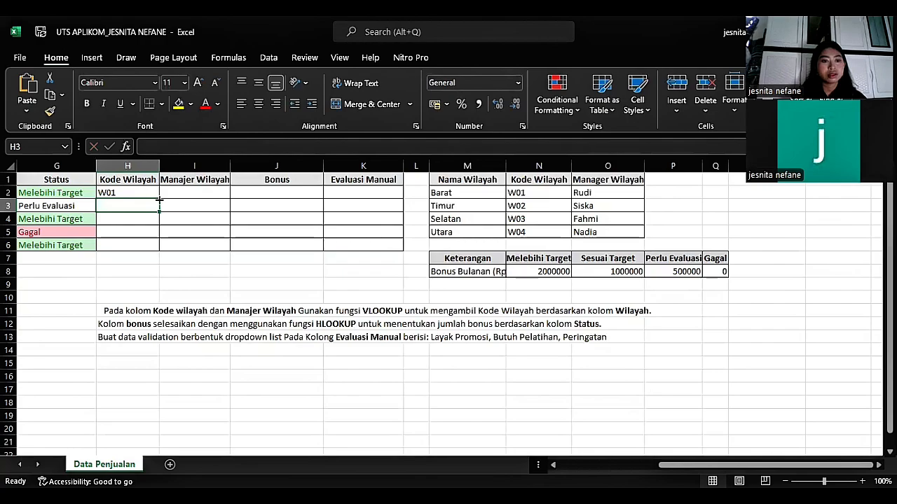
key(Up)
drag(160, 199, 168, 256)
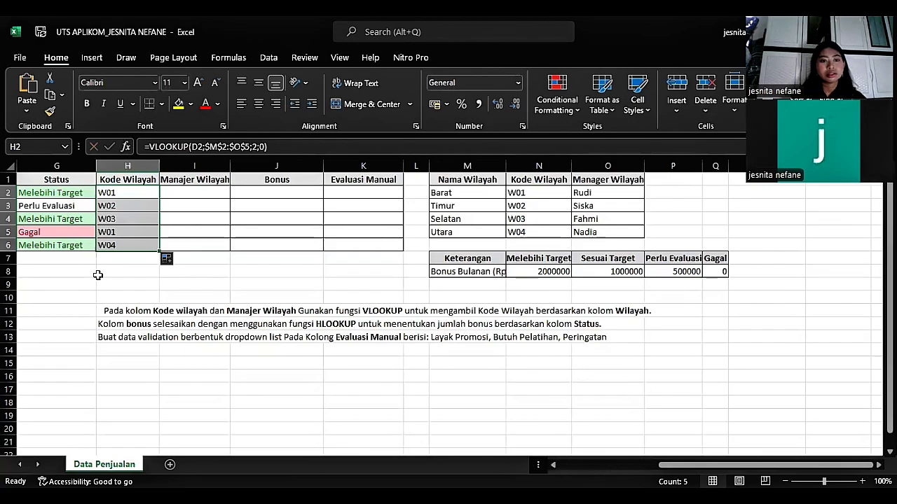
Start a VLOOKUP formula in I2 under Manajer Wilayah with D2 as the lookup value.
scroll(97, 275, left, 6)
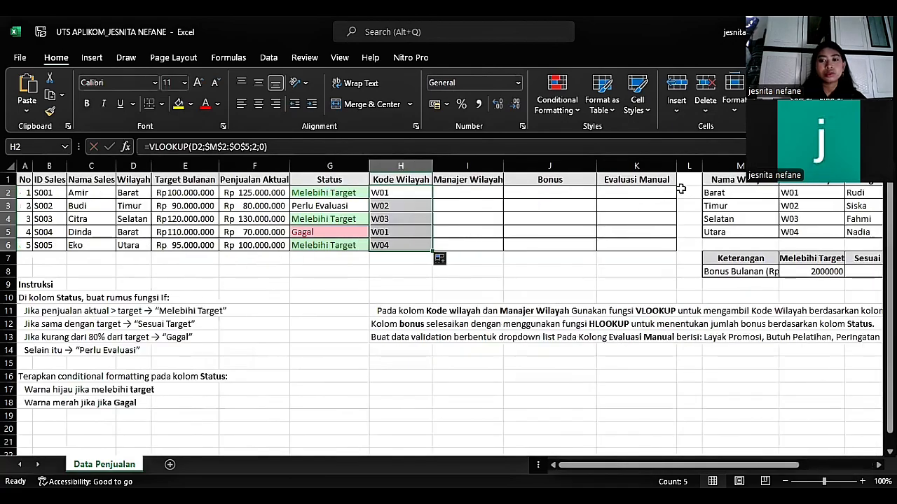
scroll(638, 274, right, 2)
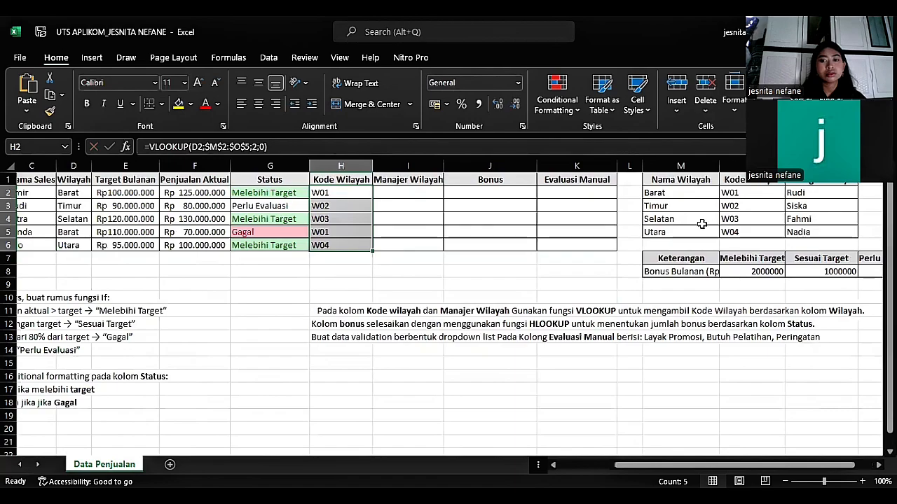
scroll(692, 208, right, 1)
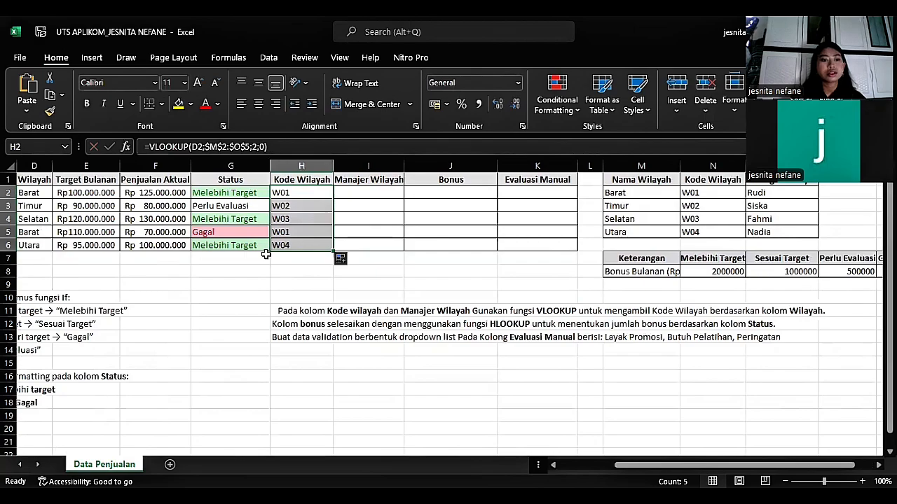
click(362, 194)
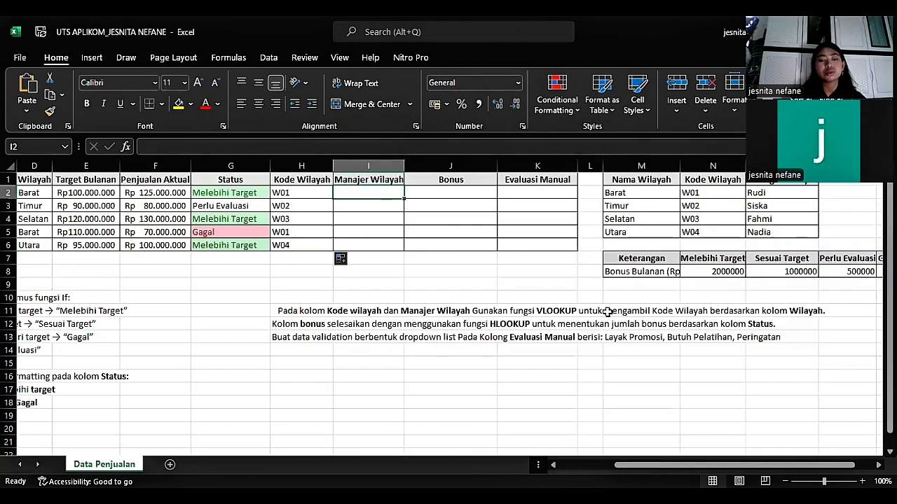
click(186, 143)
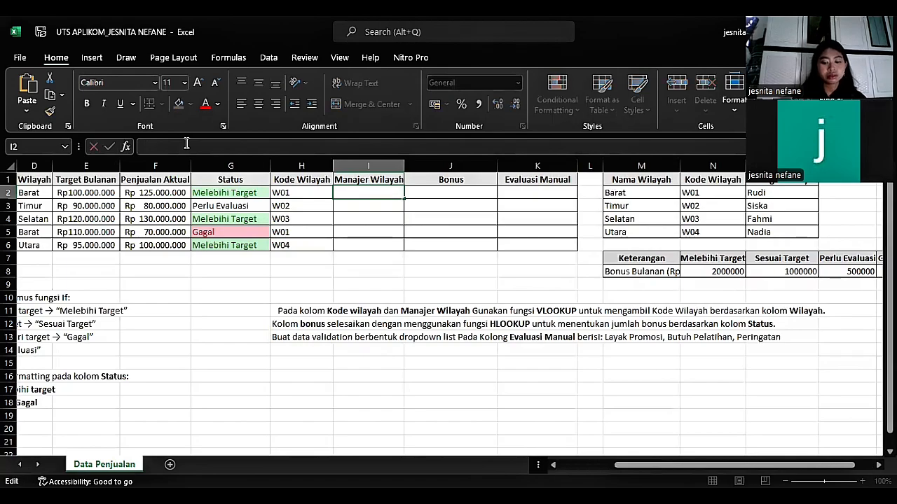
text(=)
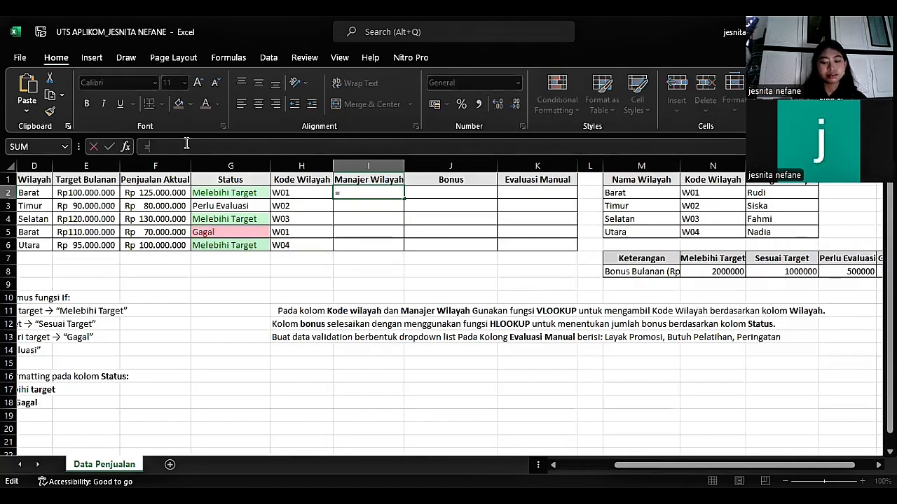
text(vlookup()
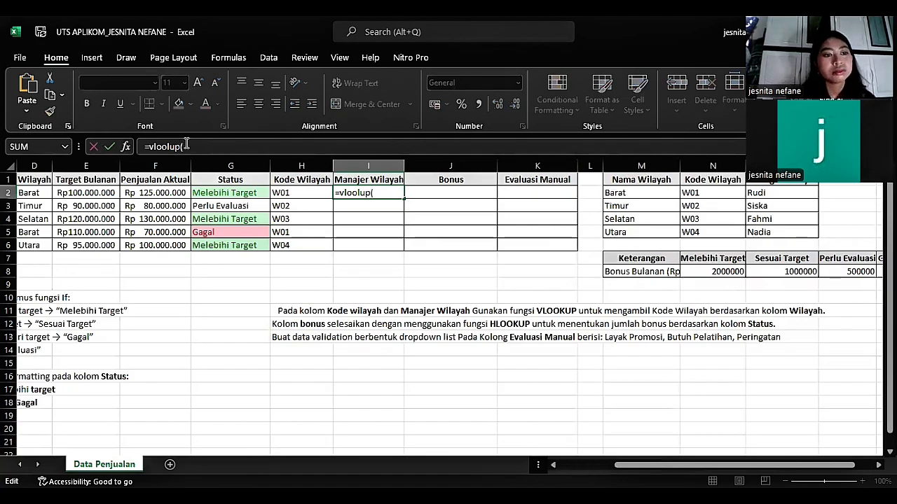
click(39, 192)
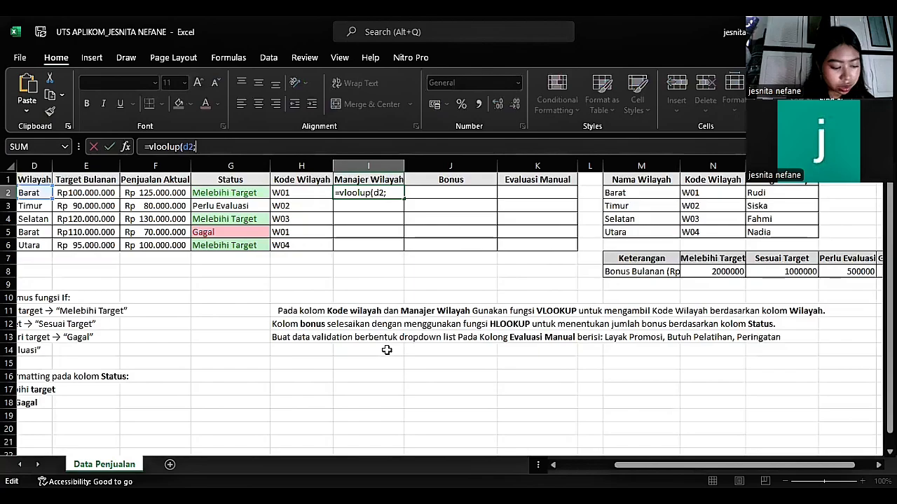
Set the table array of the I2 formula to the region table M2:O5.
click(644, 194)
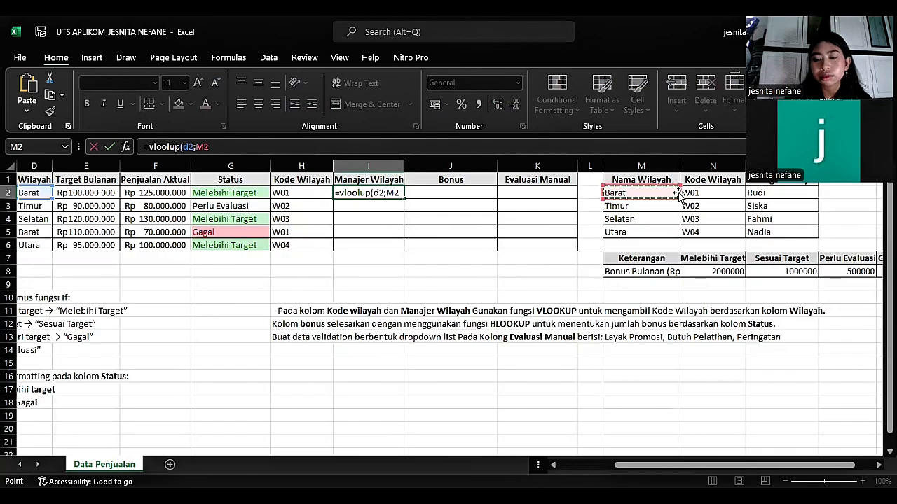
scroll(678, 194, right, 3)
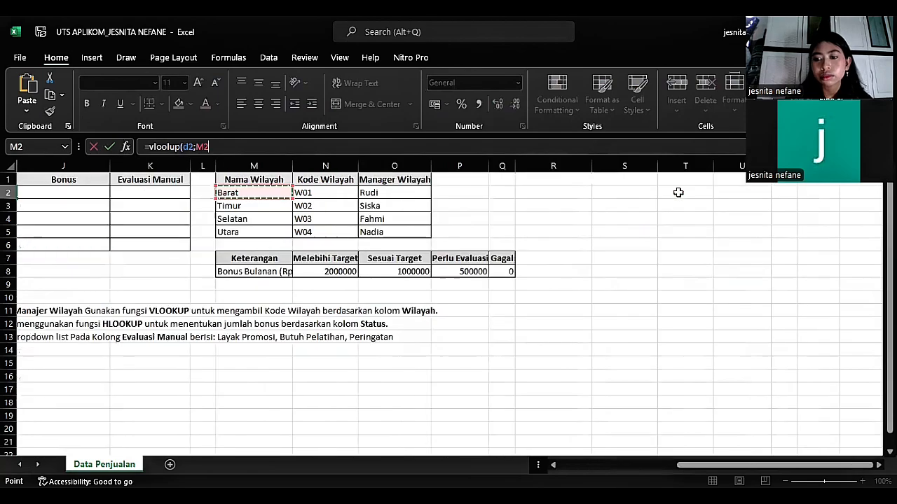
click(291, 198)
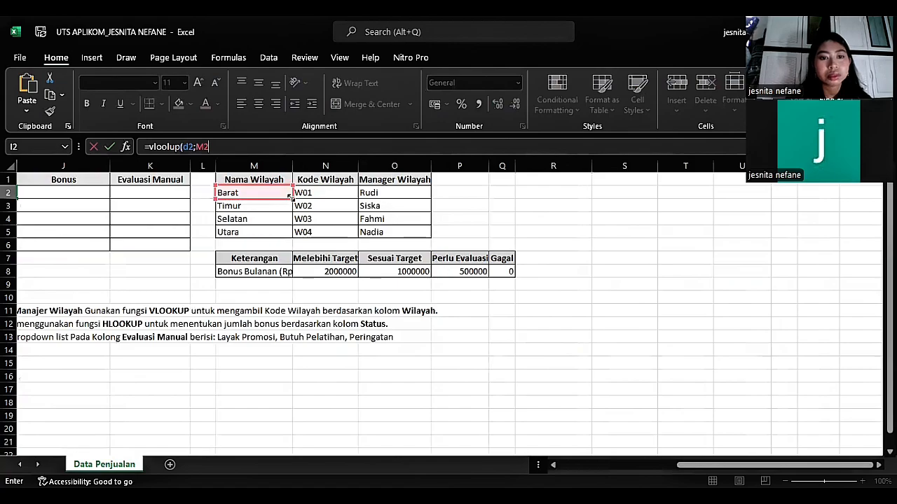
drag(289, 197, 411, 241)
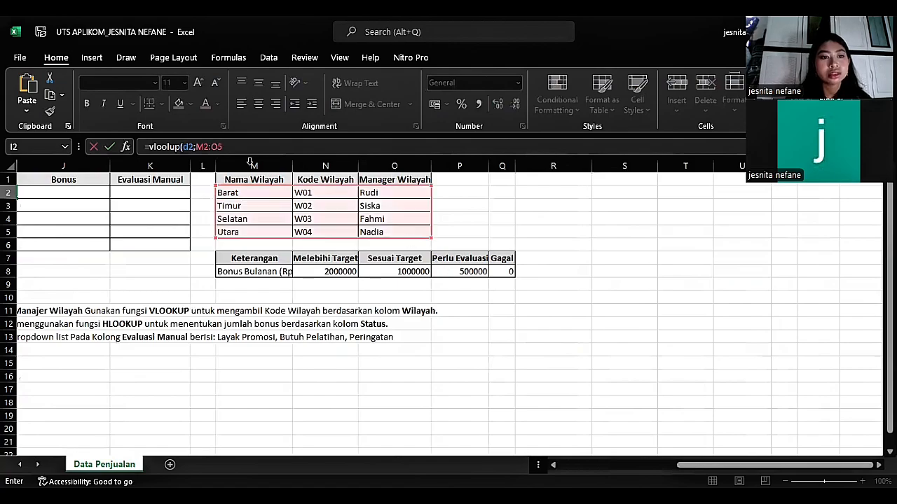
Make the table array in the I2 formula absolute as $M$2:$O$5 and close that argument with a semicolon.
click(203, 148)
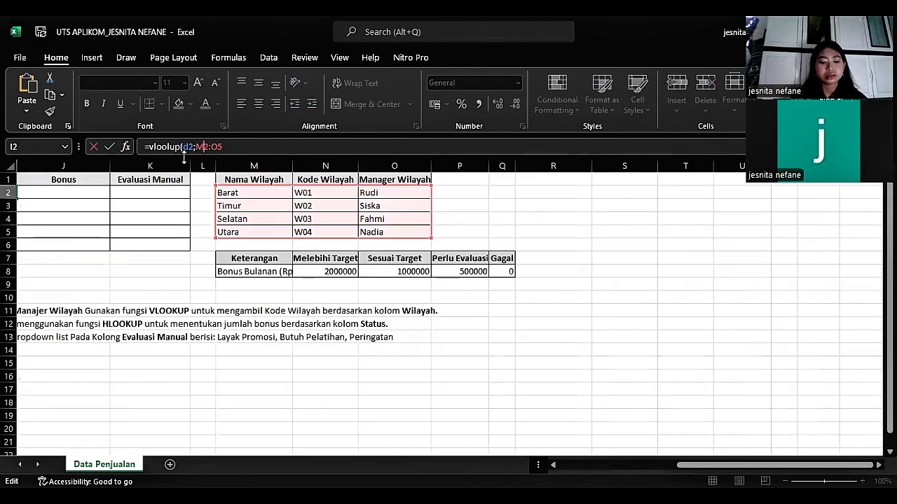
key(Left)
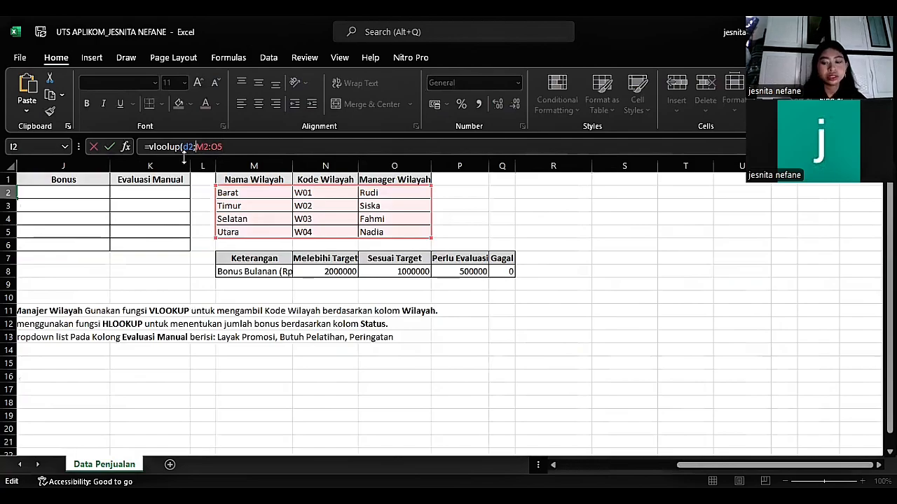
text($)
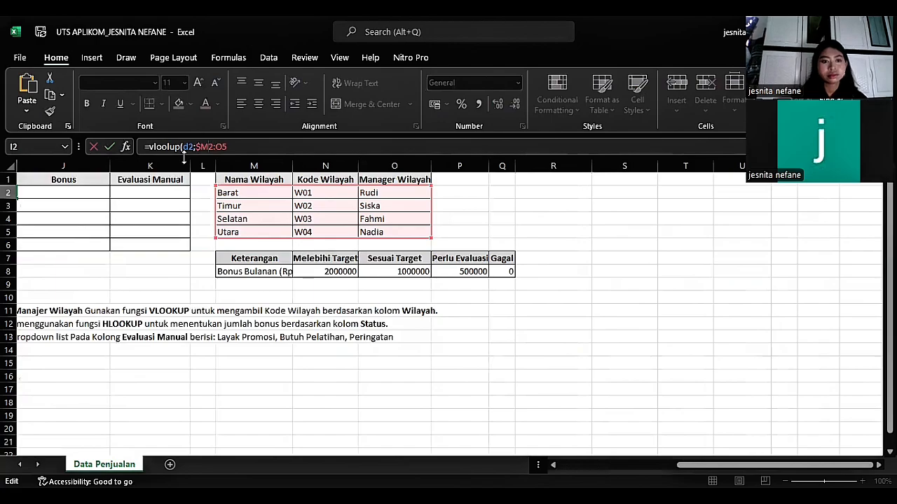
key(Right)
text($)
key(Right)
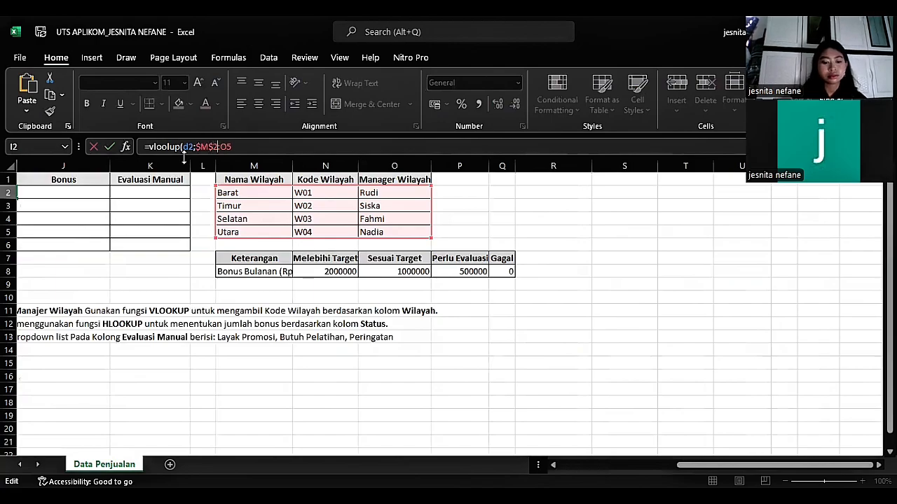
key(Right)
text($)
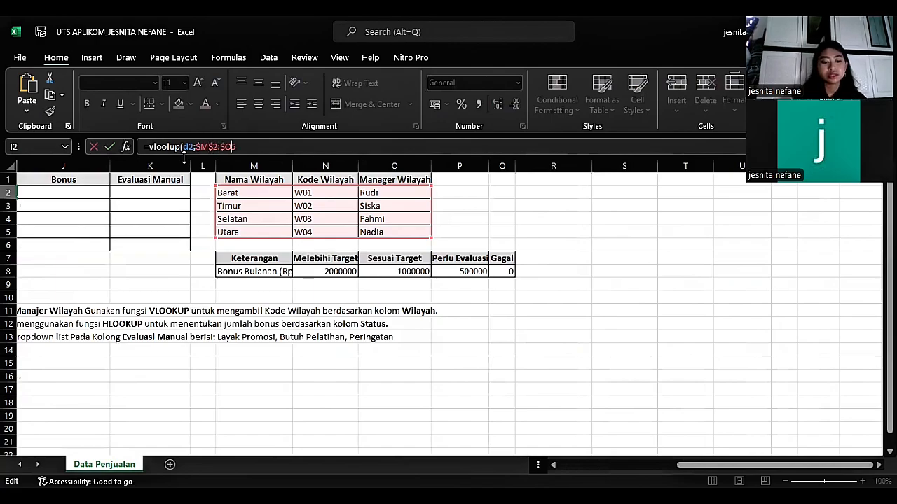
key(Right)
text($)
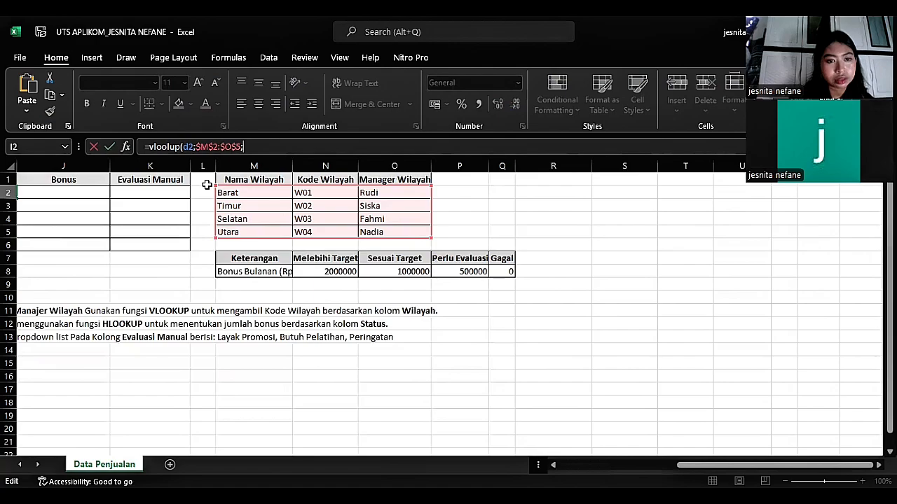
Complete the I2 formula with column index 3 and range lookup 0, and confirm it.
text(3)
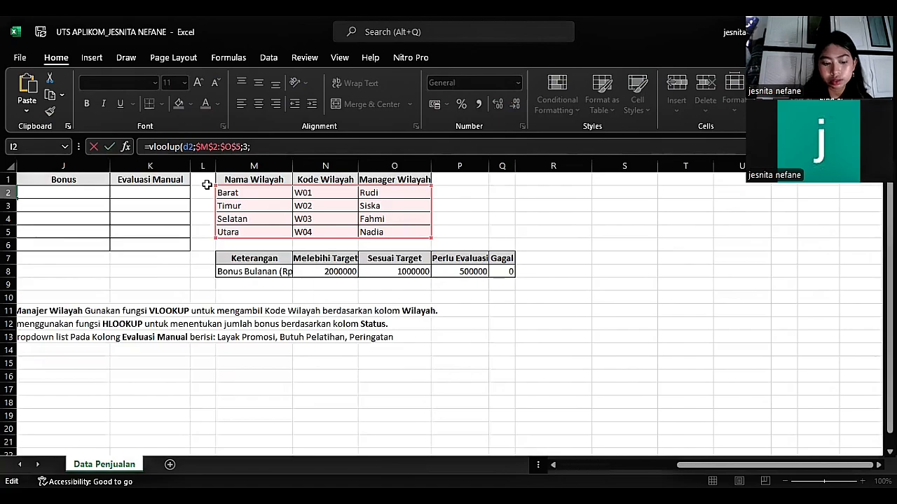
text(;0))
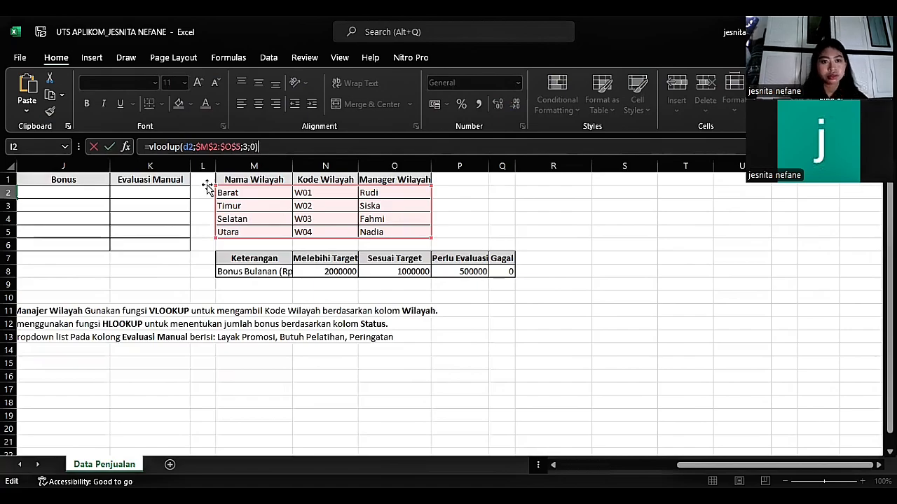
scroll(207, 184, left, 3)
scroll(299, 209, left, 1)
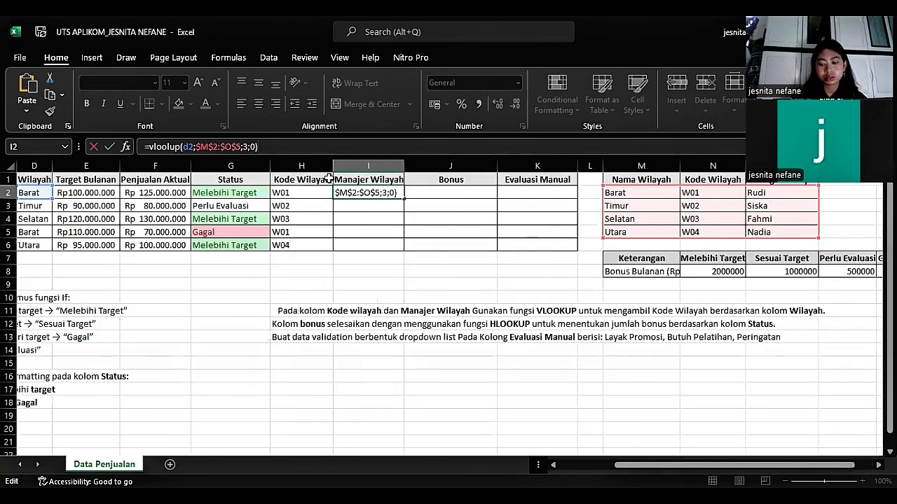
key(Return)
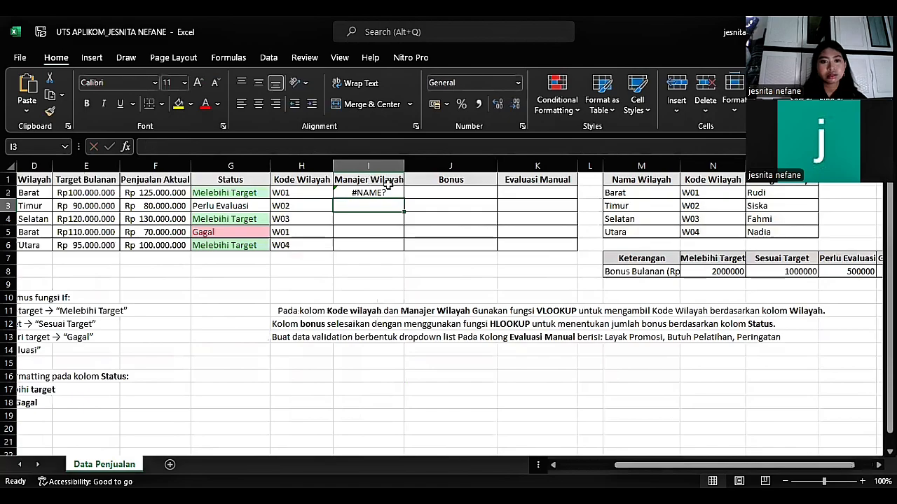
Reopen the I2 formula and re-enter D2 as its lookup value.
key(Up)
click(188, 147)
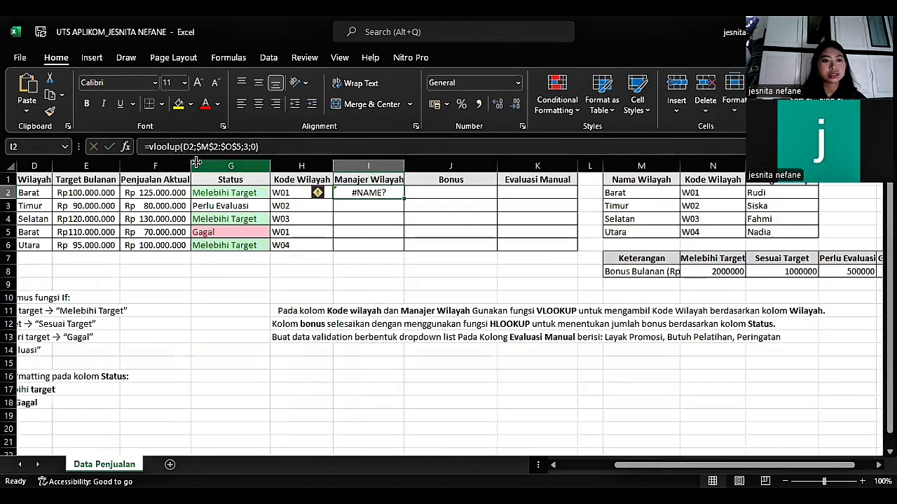
double_click(187, 146)
text(D2)
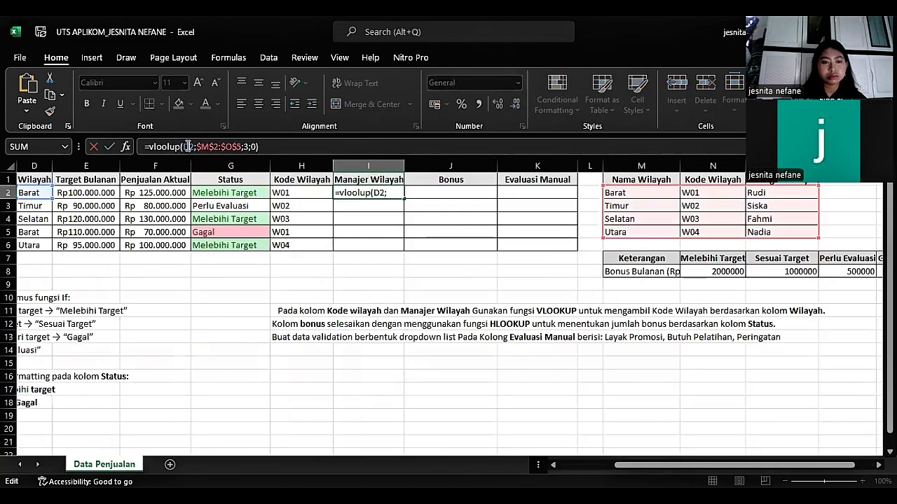
key(BackSpace)
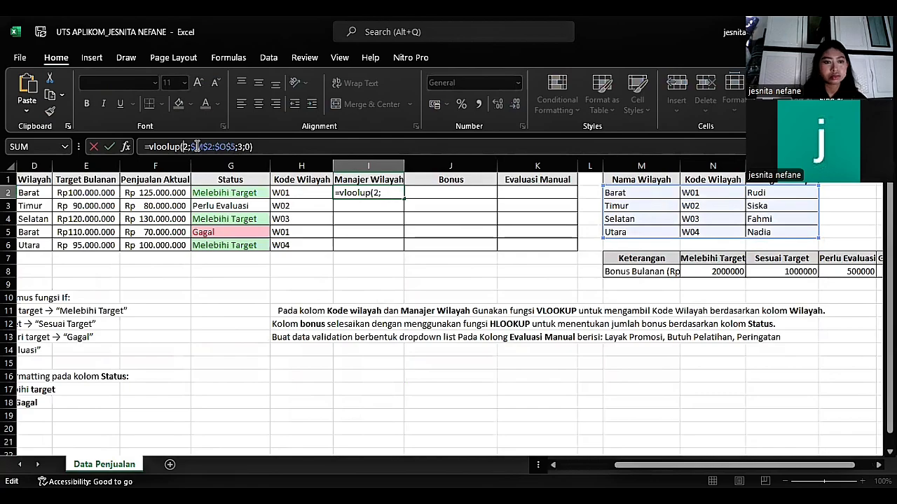
text(d)
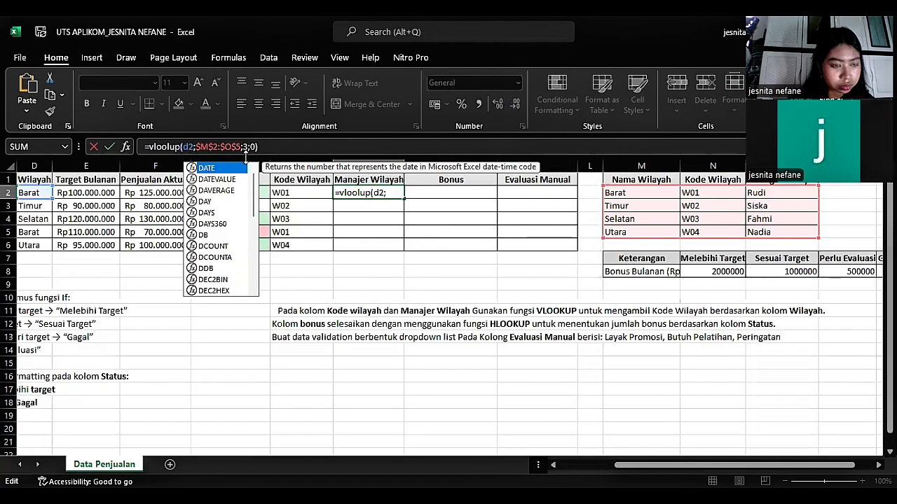
Correct the misspelled function name in the I2 formula to VLOOKUP and copy the formula down through I6.
click(176, 147)
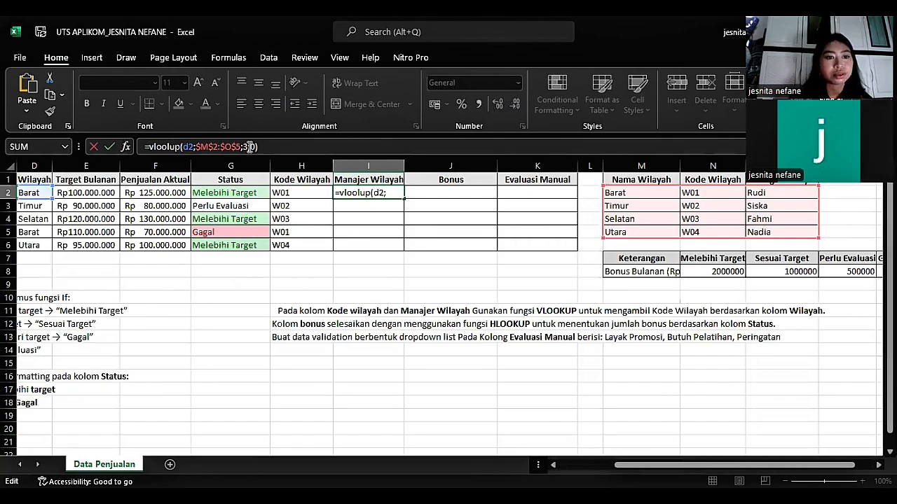
key(BackSpace)
text(k)
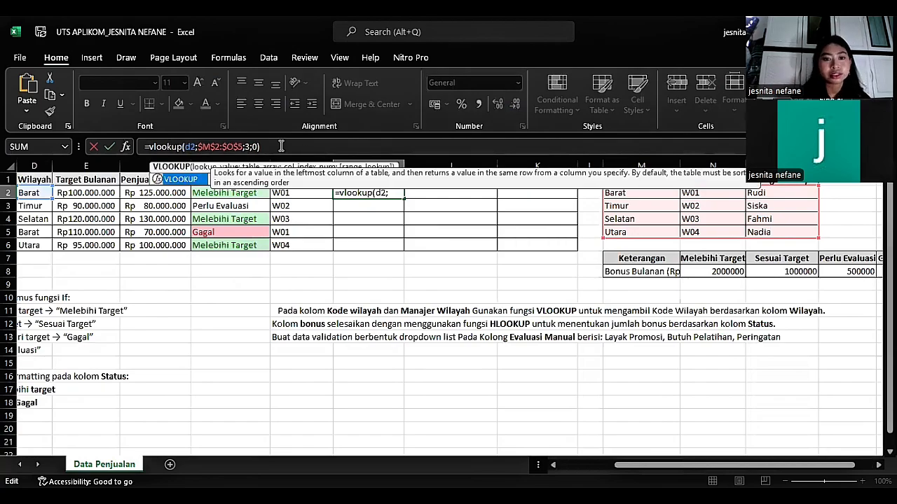
key(Return)
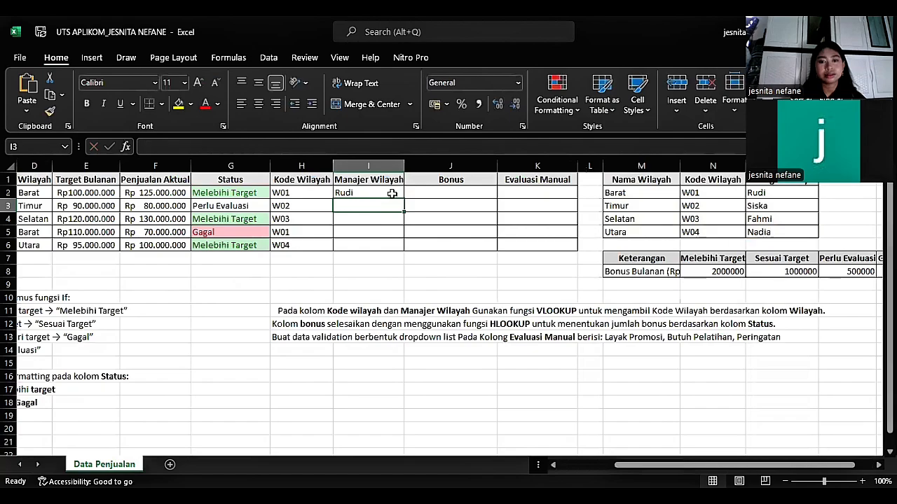
click(392, 194)
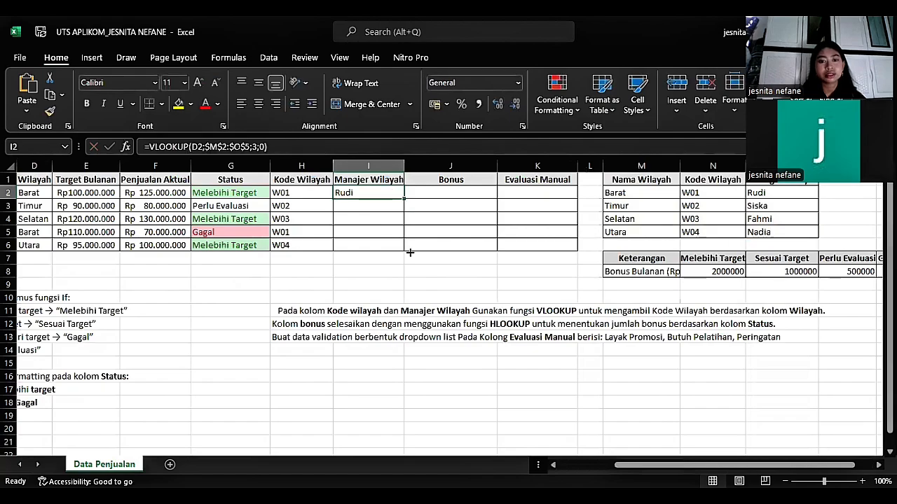
drag(410, 253, 408, 253)
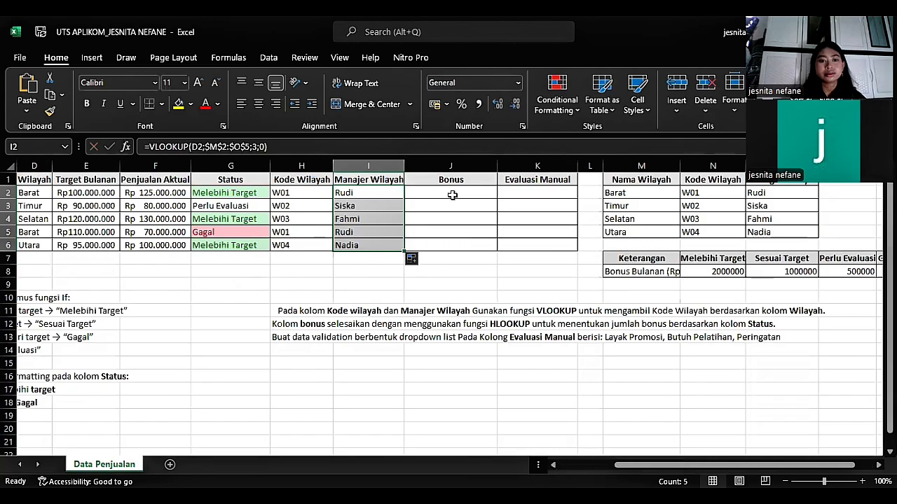
Start an HLOOKUP formula in the Bonus cell J2 with G2 as the lookup value, closing that argument with a semicolon.
key(Right)
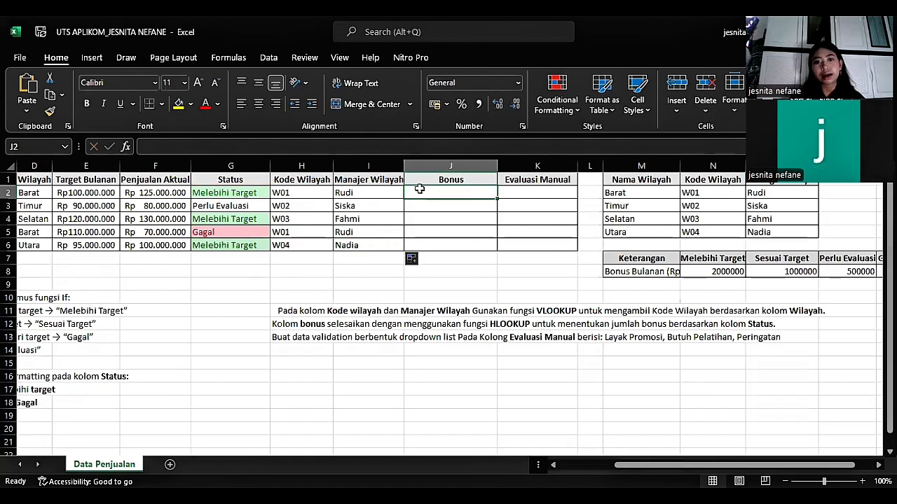
click(374, 147)
text(=hloo)
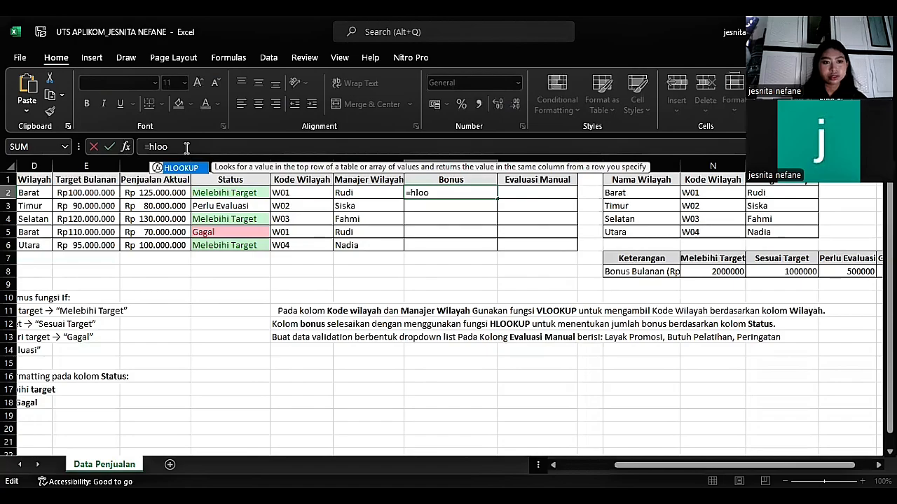
text(kup)
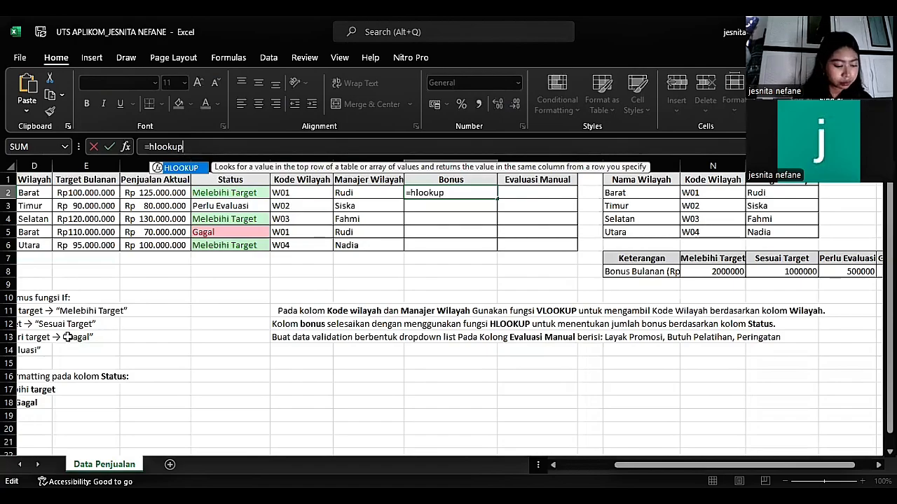
text(()
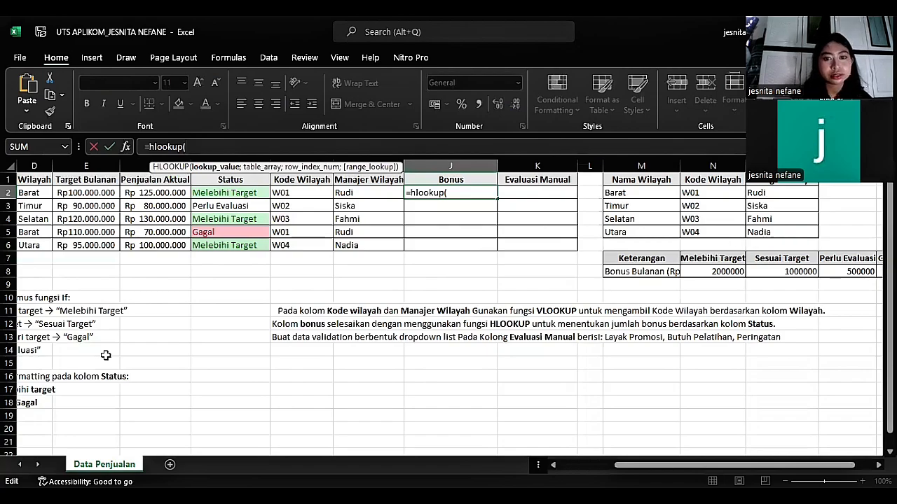
text(g2)
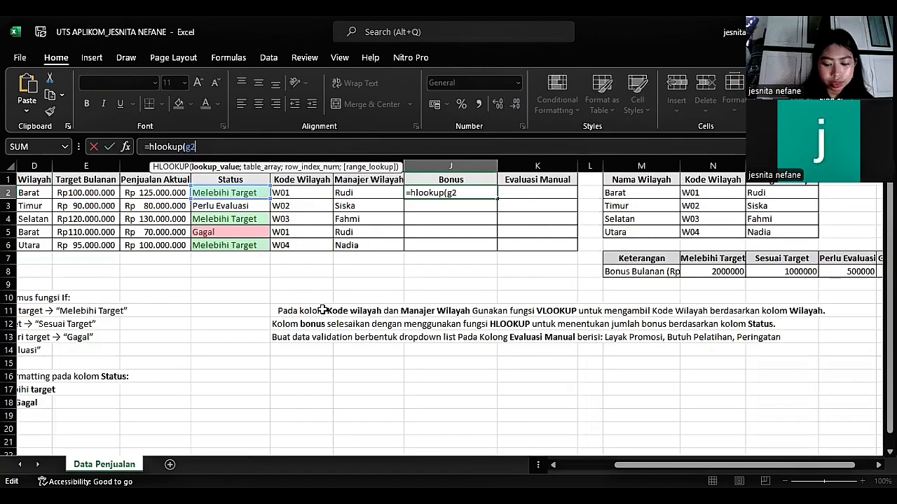
text(;)
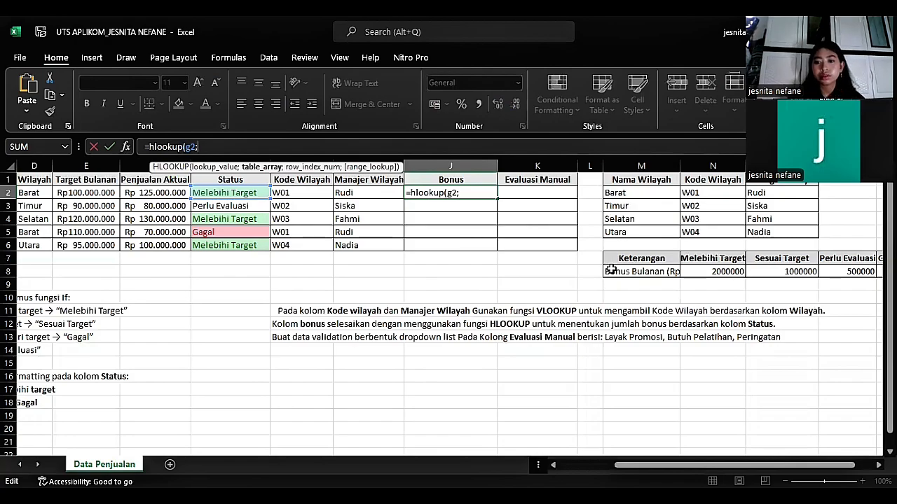
Select M8:Q8 in the monthly bonus table as the J2 formula's table array.
click(655, 270)
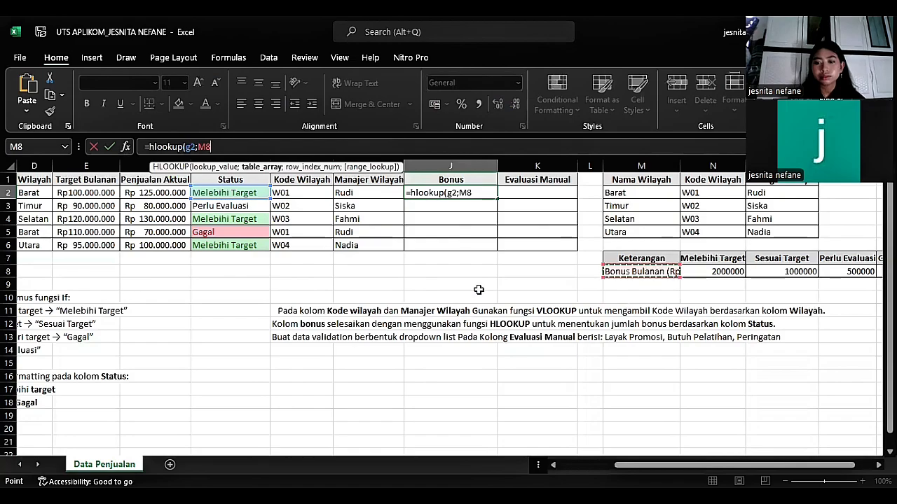
scroll(320, 280, right, 3)
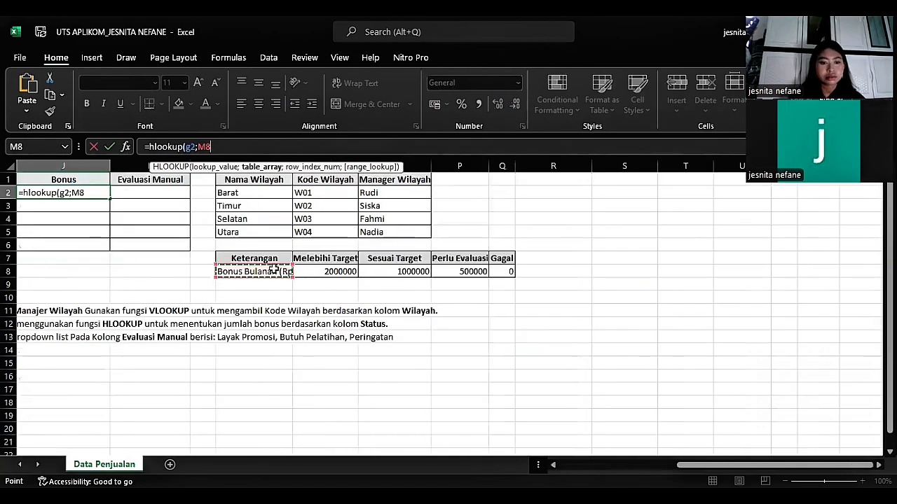
click(326, 273)
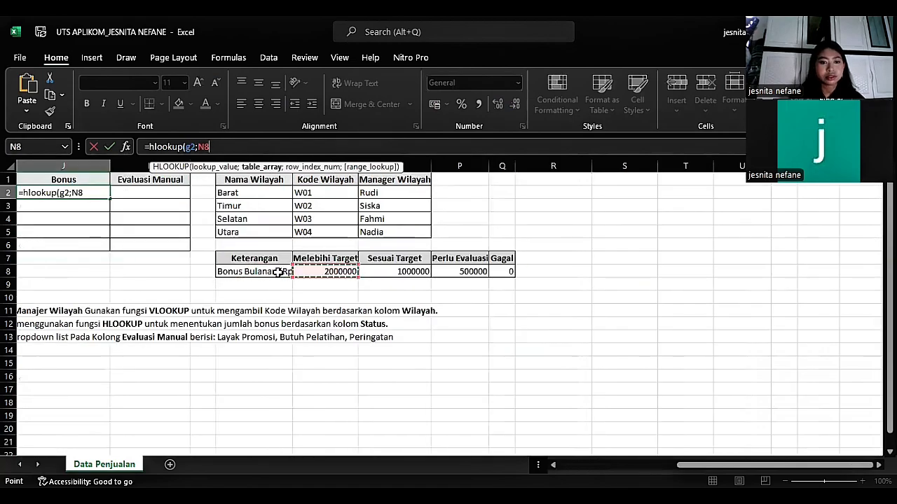
click(278, 273)
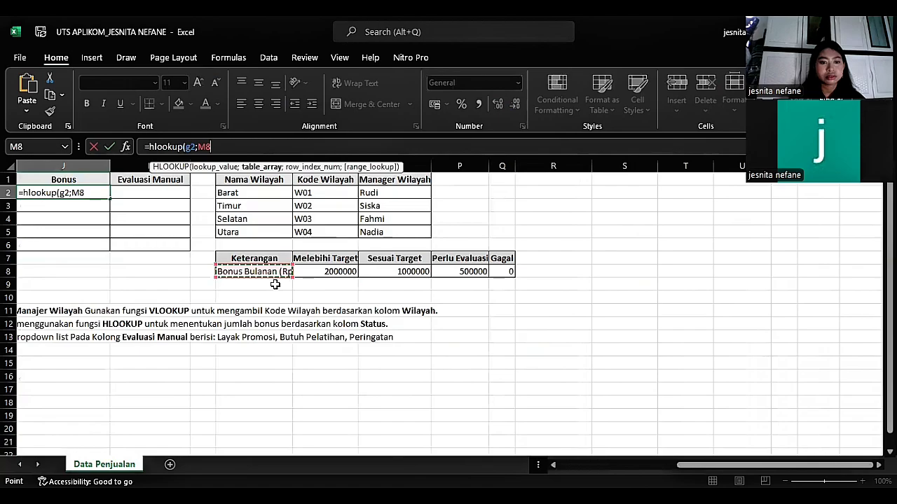
click(274, 284)
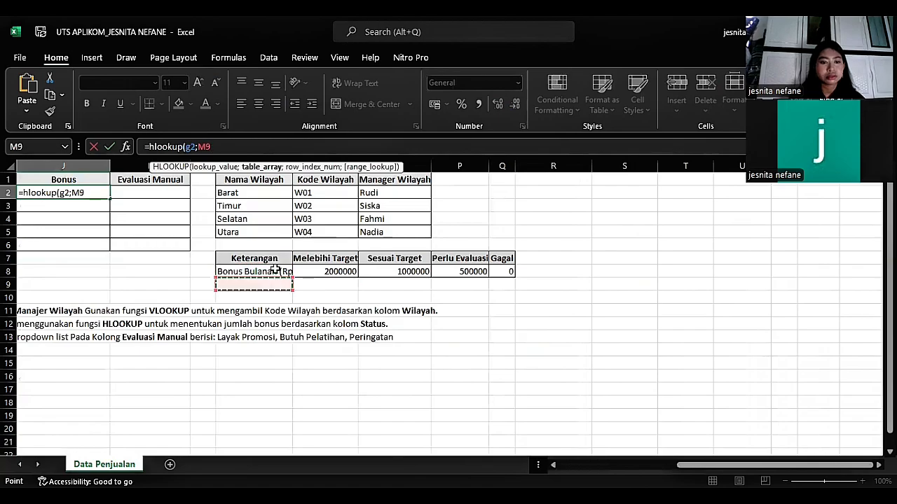
click(275, 271)
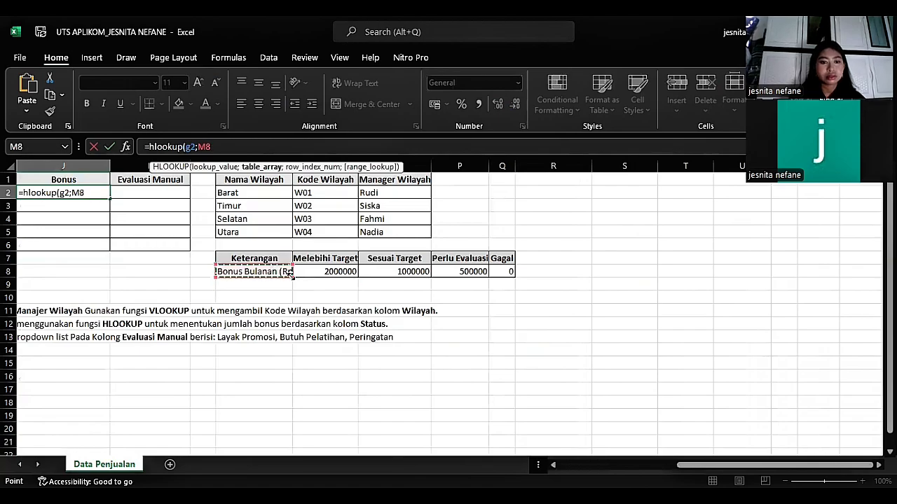
drag(409, 283, 522, 276)
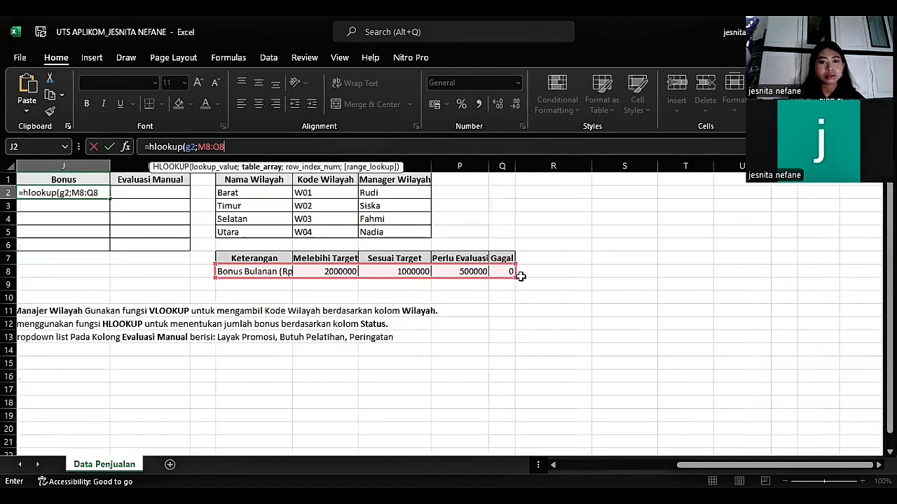
Make the table array in the J2 formula absolute as $M$8:$Q$8 and close that argument with a semicolon.
click(198, 148)
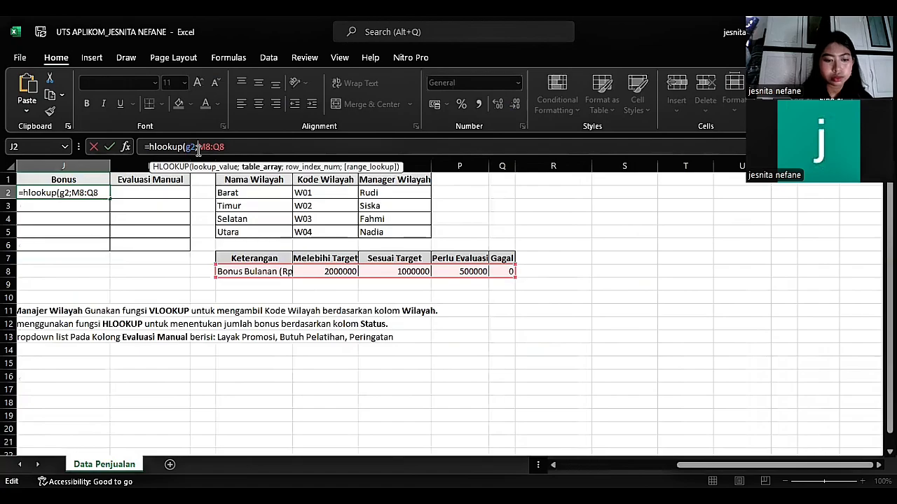
text($M)
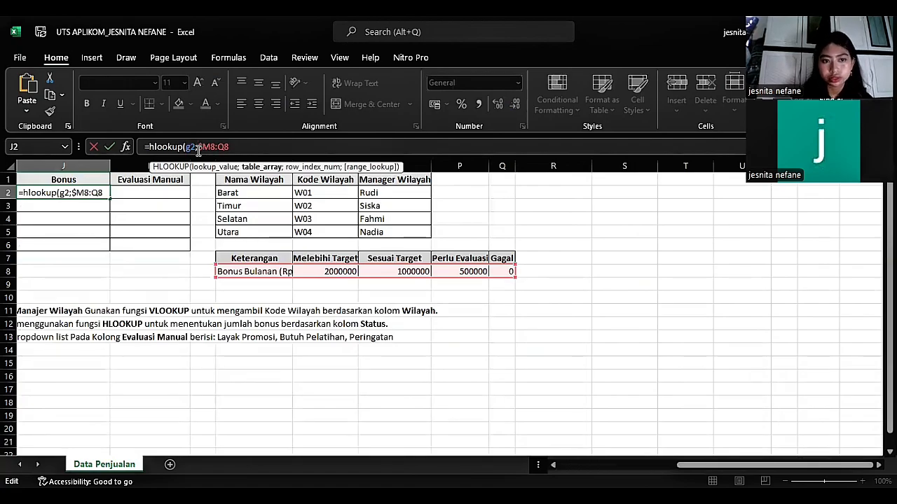
text($8:)
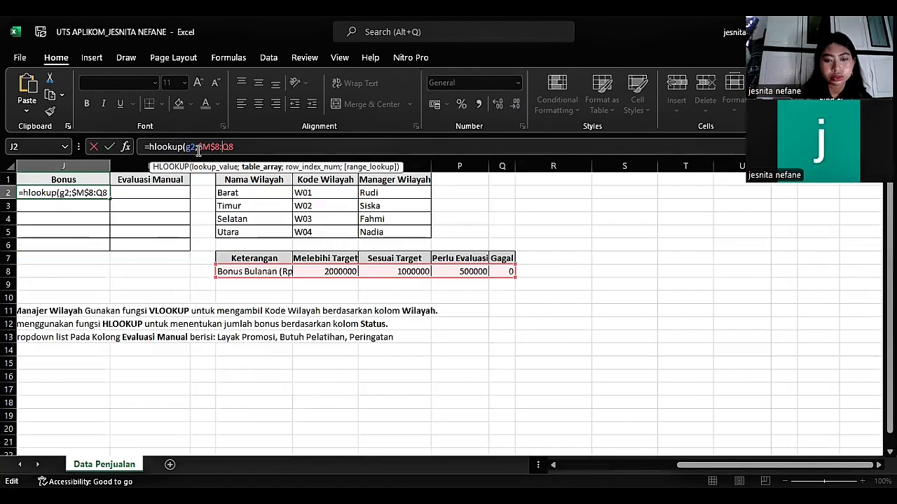
text($Q)
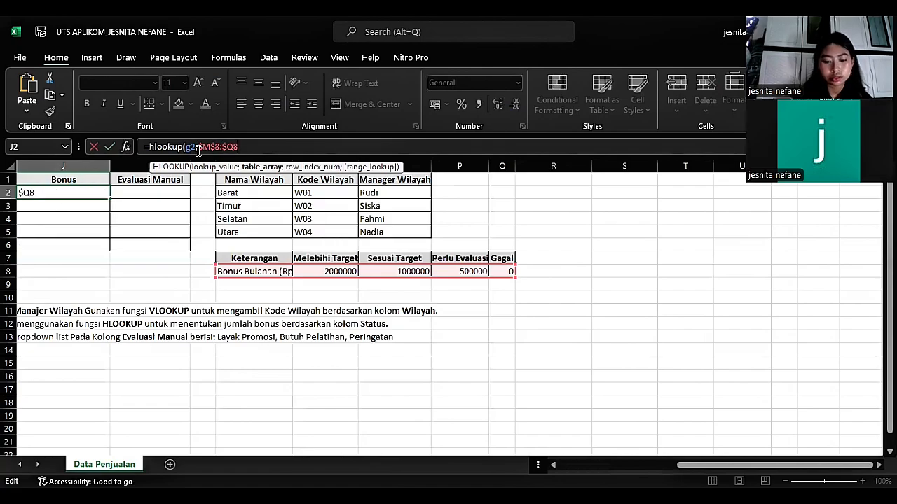
text($8)
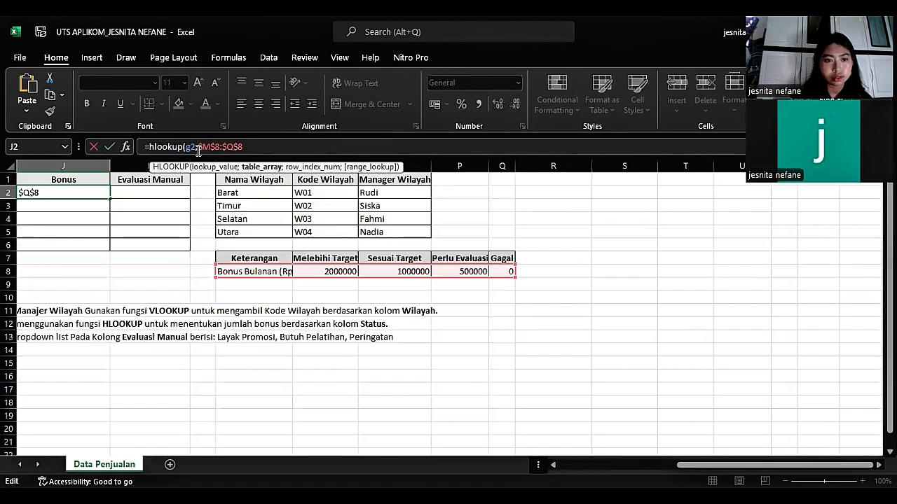
text(;)
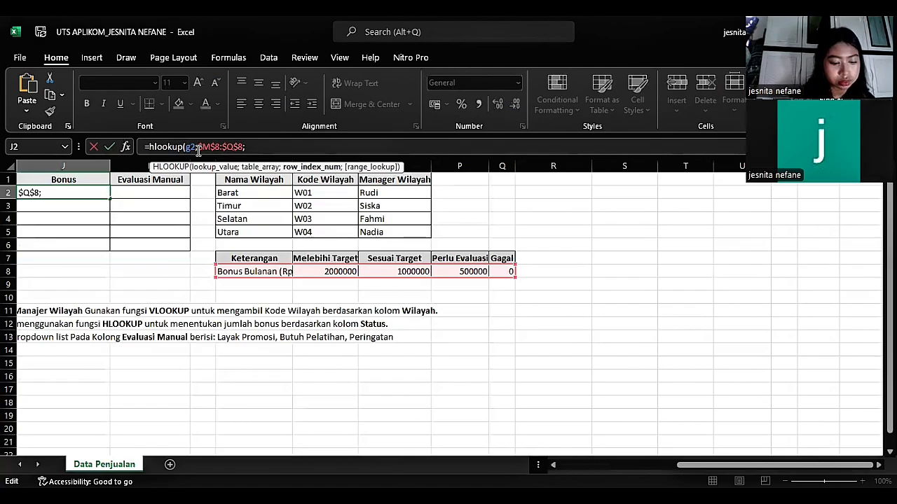
Complete the J2 formula with row index 2 and range lookup 0, and confirm it.
text(2)
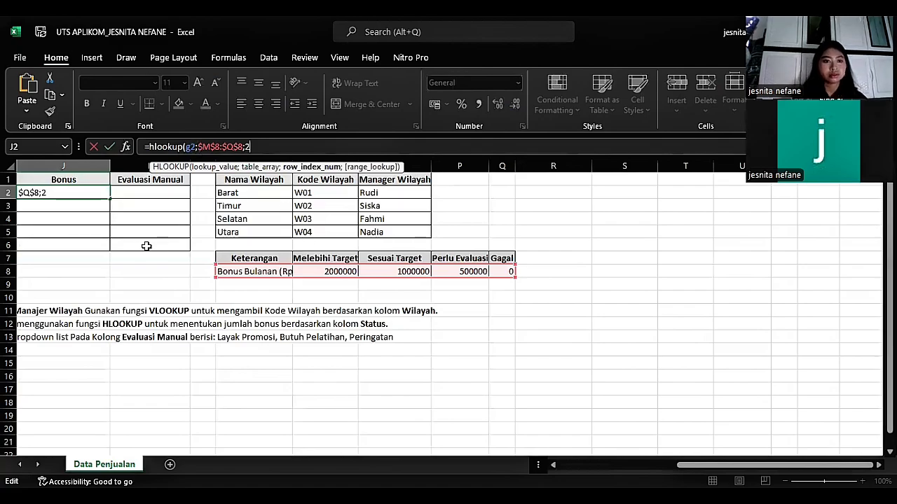
text(;0))
scroll(146, 246, left, 3)
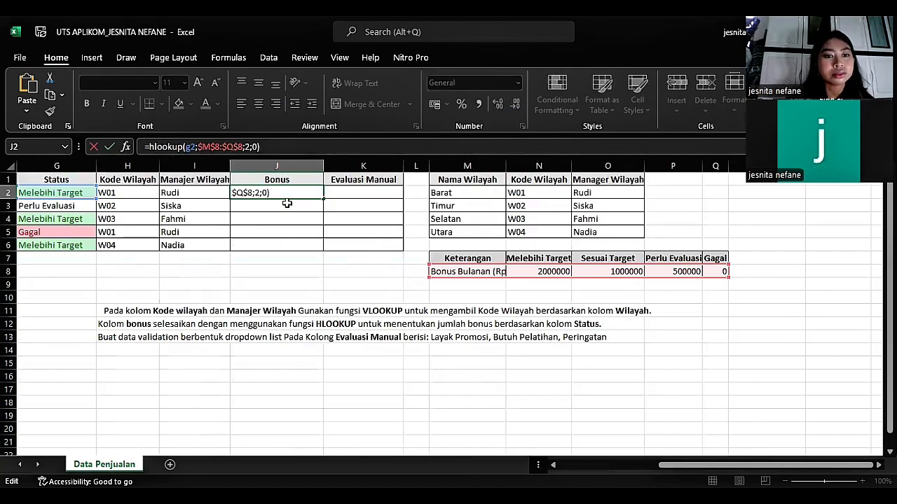
key(Return)
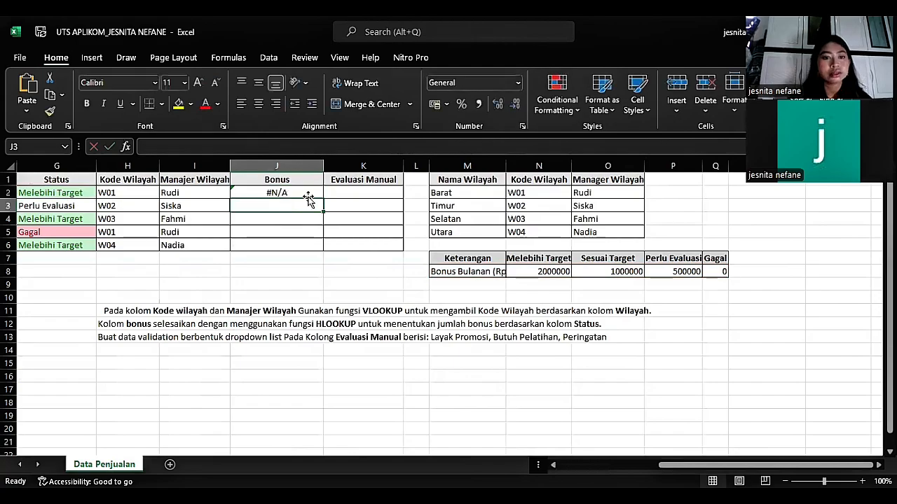
Change the J2 formula's table array to $M$7:$Q$8 and copy the formula down through J6.
click(301, 191)
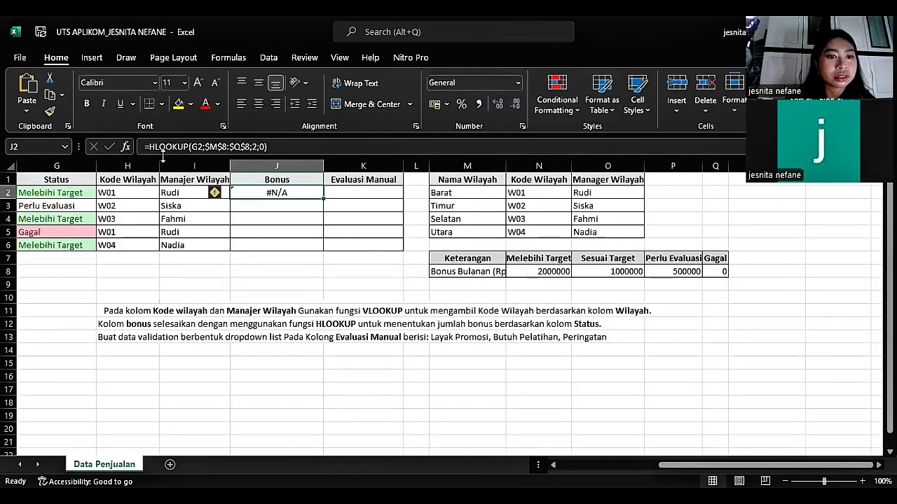
click(227, 147)
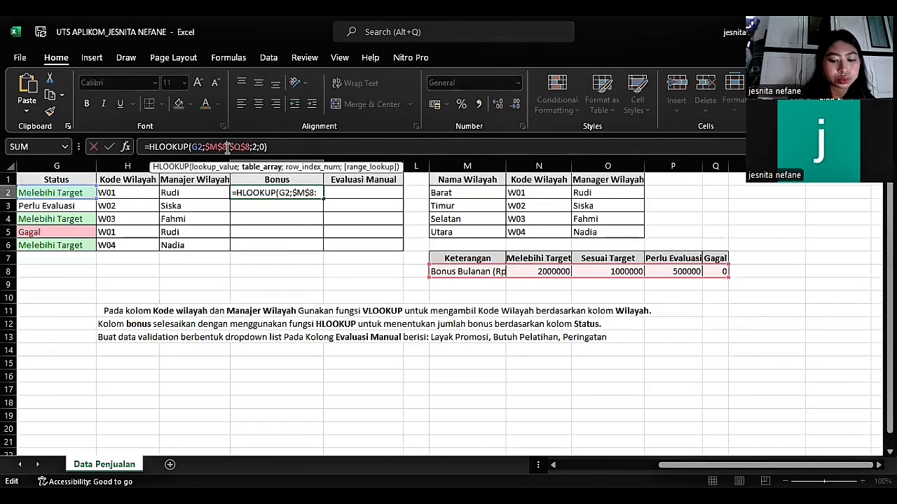
key(BackSpace)
text(7)
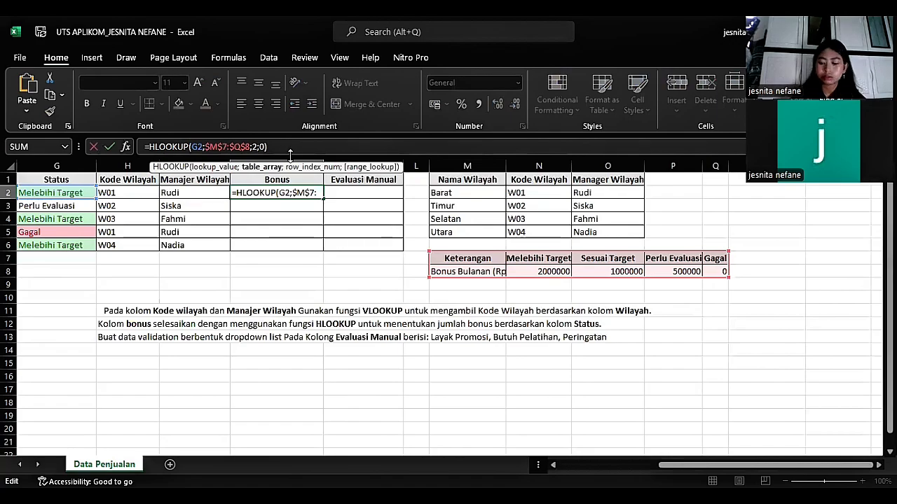
key(Return)
click(316, 193)
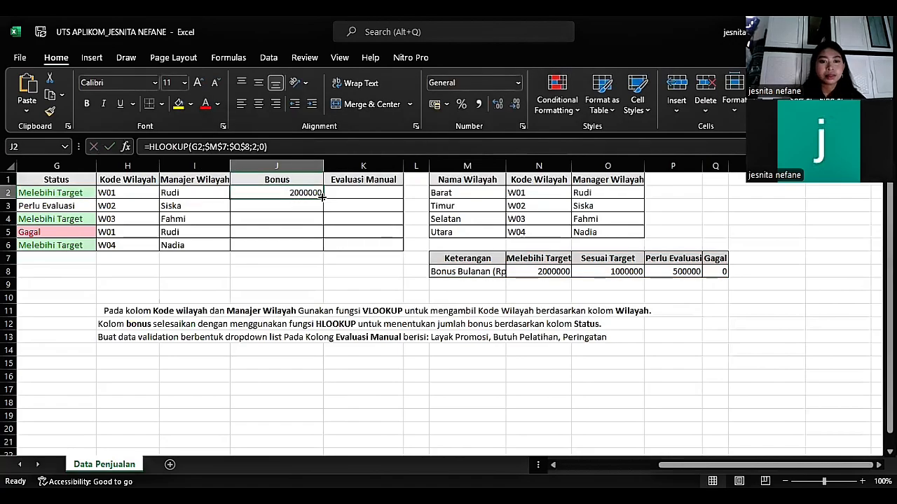
drag(323, 199, 327, 255)
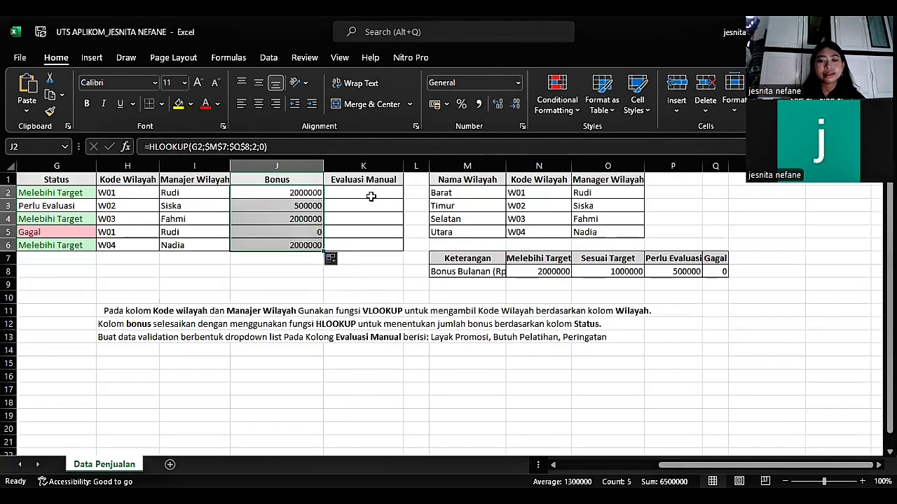
Enter Layak Promosi in cell K2 of the Evaluasi Manual column.
click(340, 191)
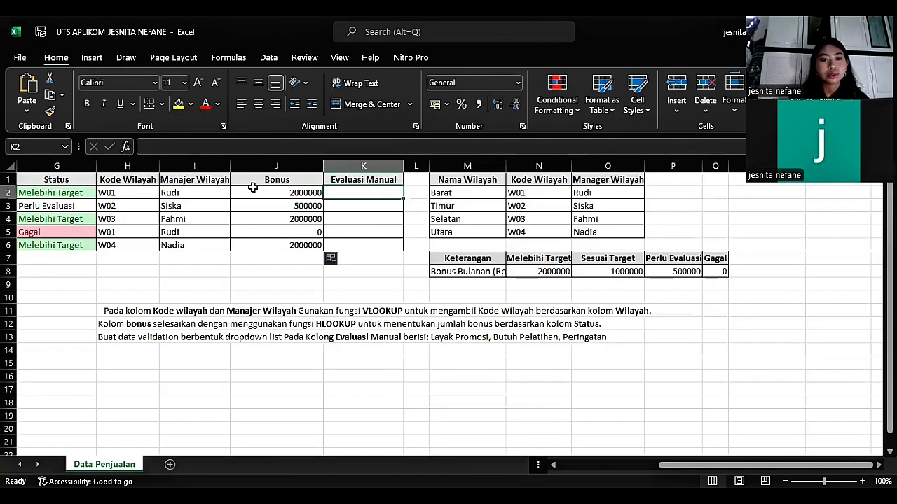
click(237, 146)
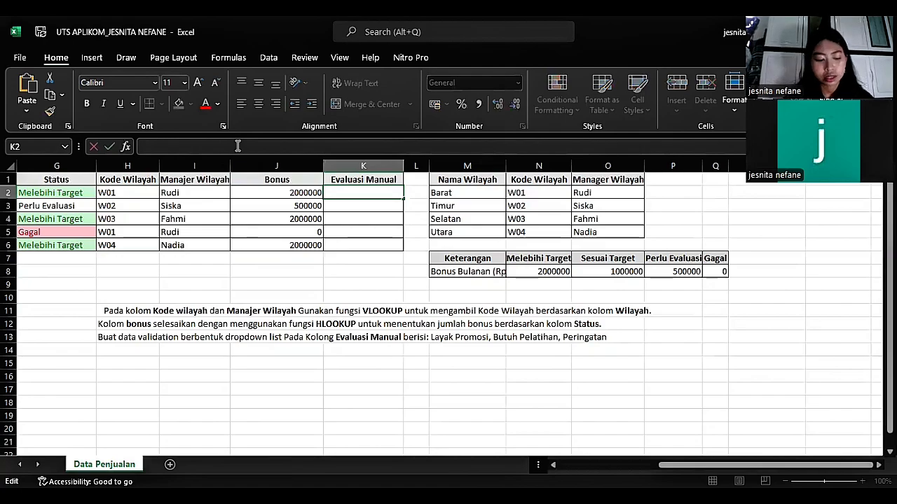
text(L)
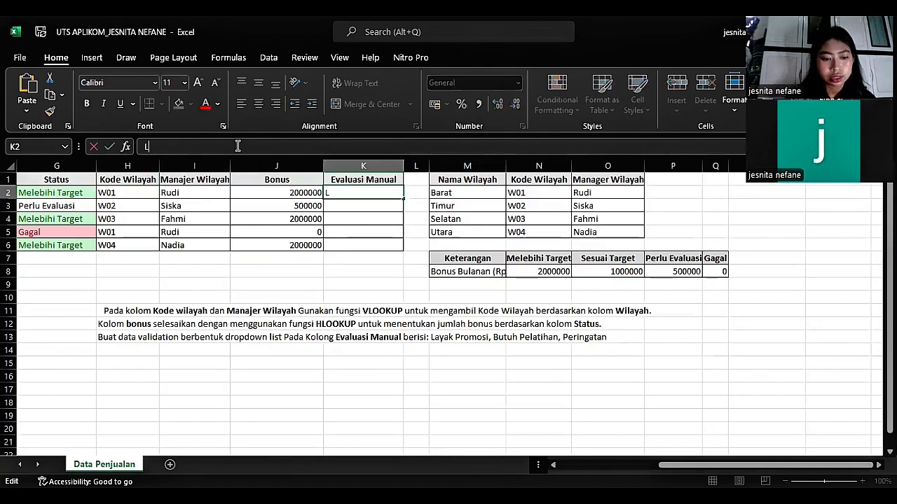
text(ayak)
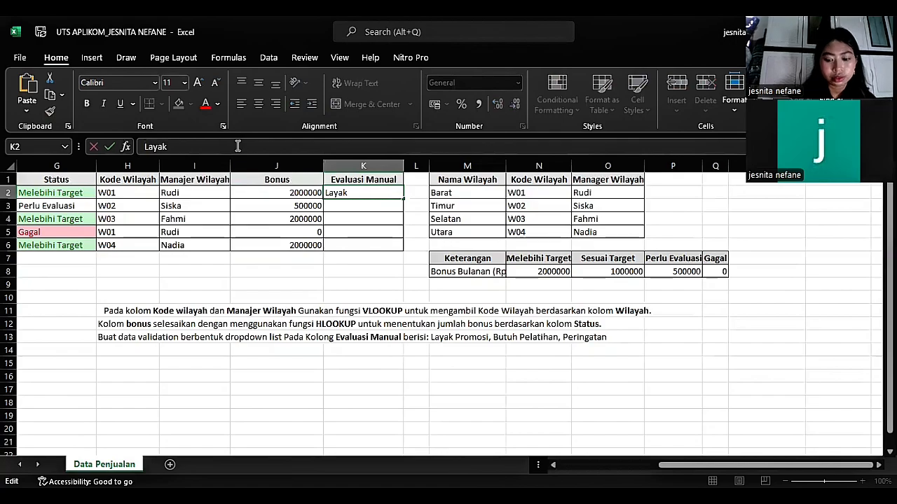
text( Prom)
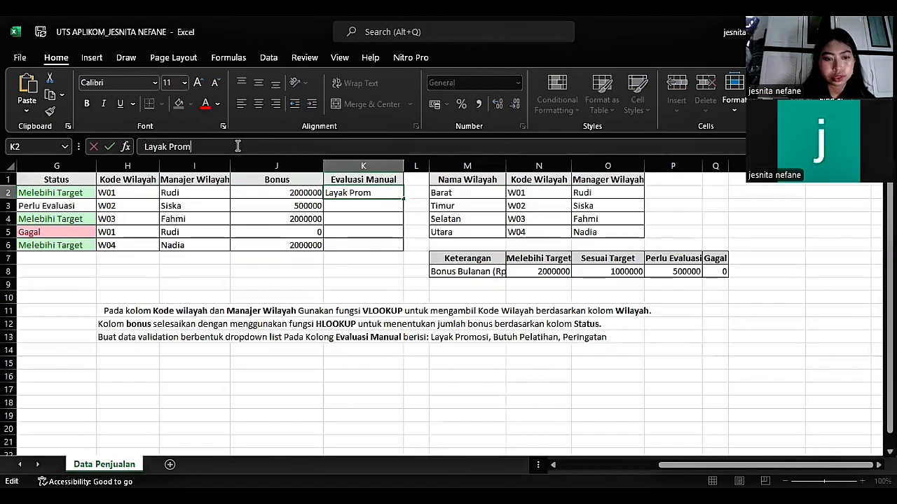
text(osi)
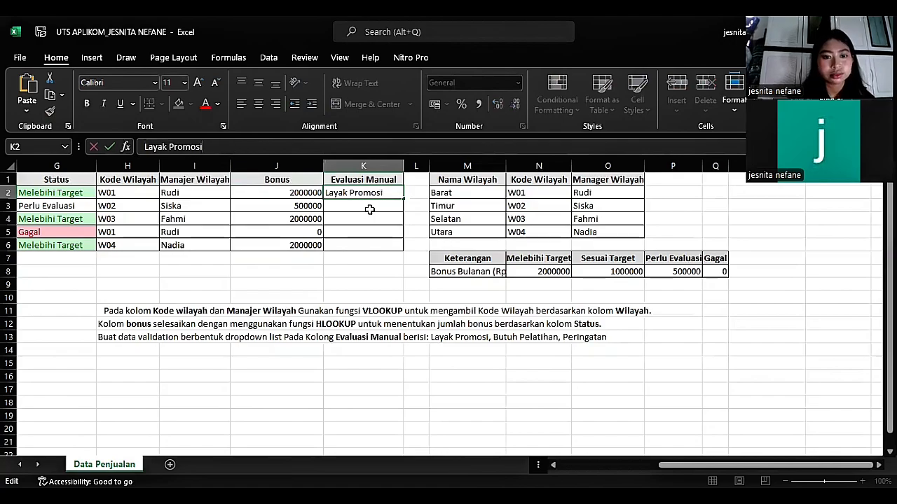
key(Return)
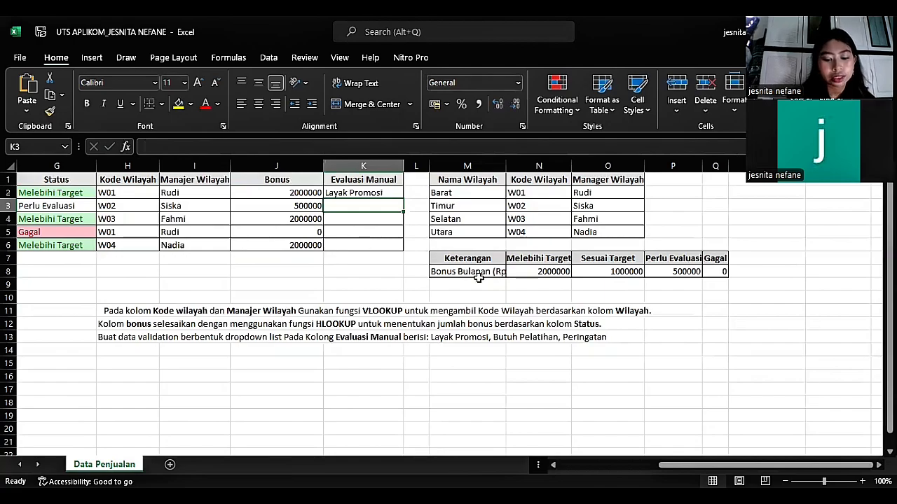
Enter Butuh Pelatihan in cell K3 of the Evaluasi Manual column.
text(But)
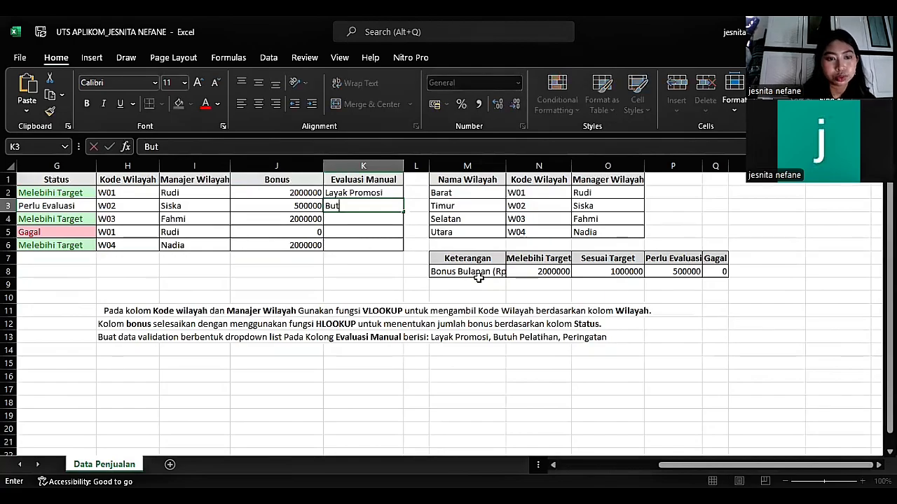
text(uh)
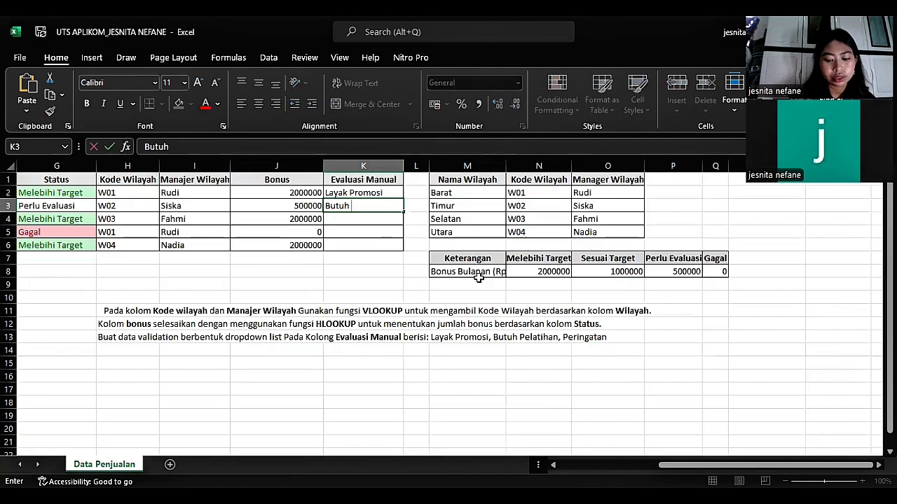
text( Pelatig)
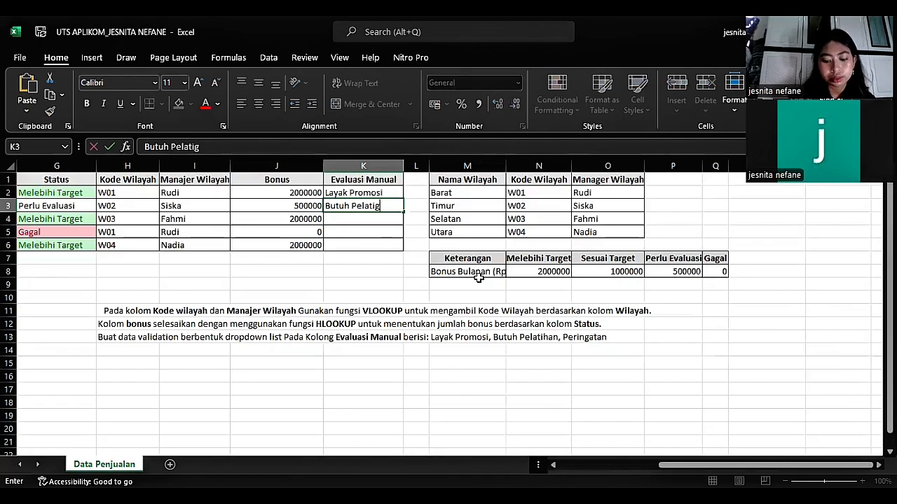
key(BackSpace)
text(ha)
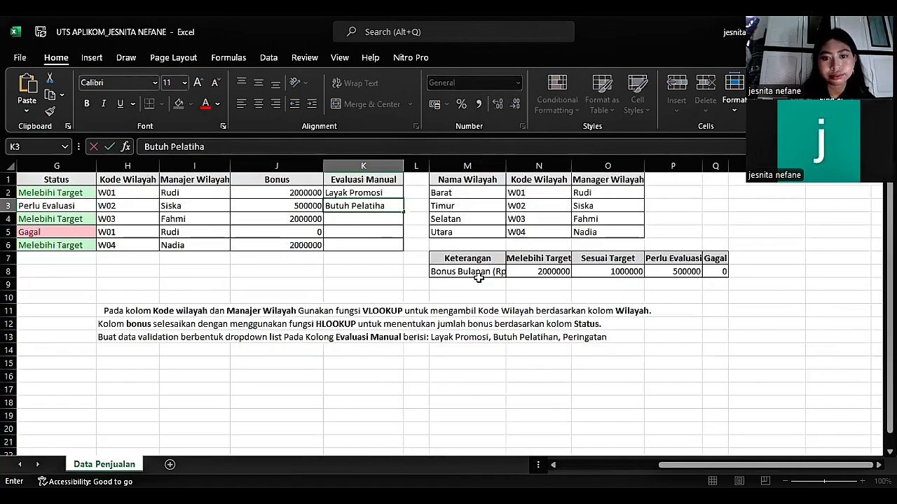
text(n)
key(Return)
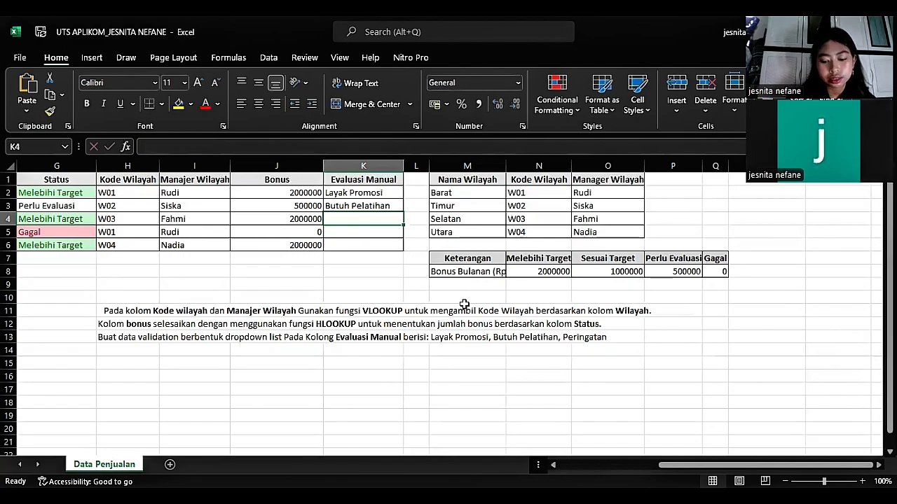
Enter Layak Promosi in cell K4 of the Evaluasi Manual column.
text(Laya)
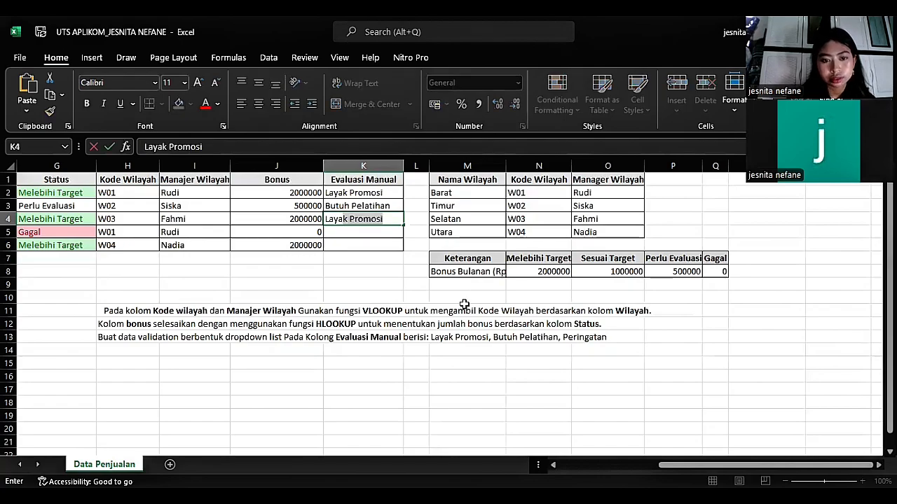
text(k Pro)
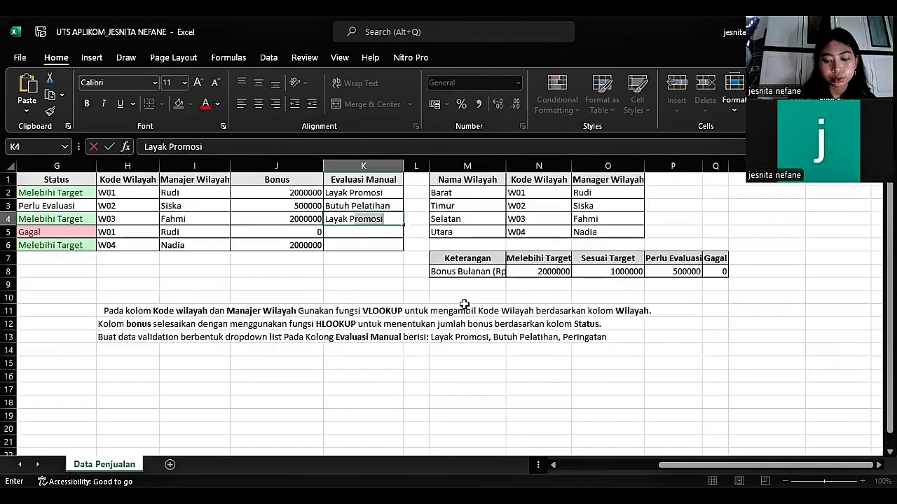
text(mo)
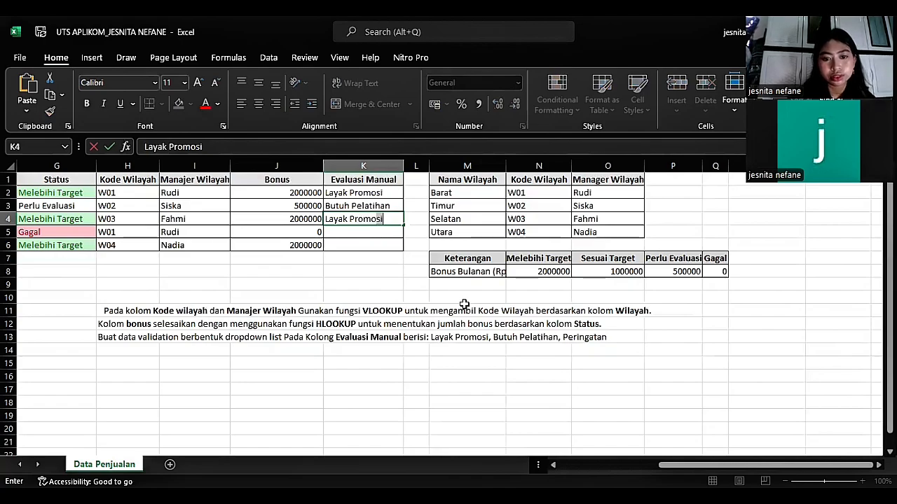
text(si)
key(Return)
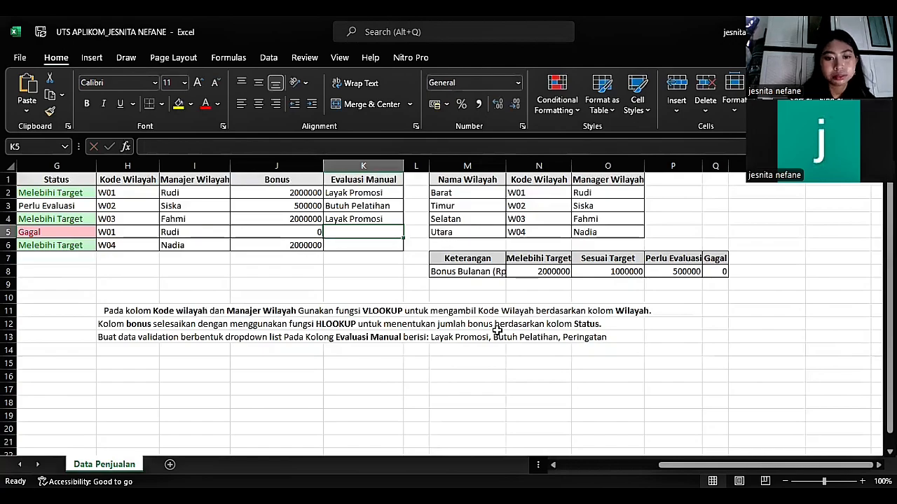
Fill the last two Evaluasi Manual cells with Peringatan in K5 and Layak Promosi in K6.
text(Peri)
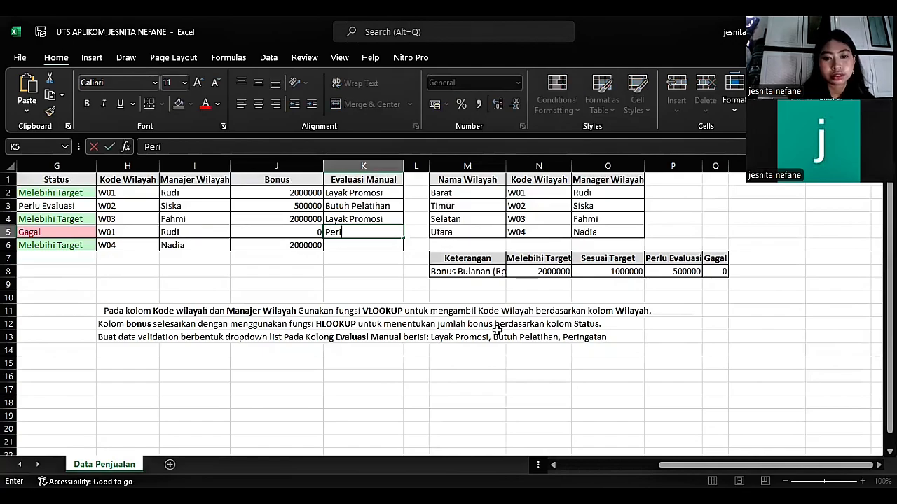
text(ngatan)
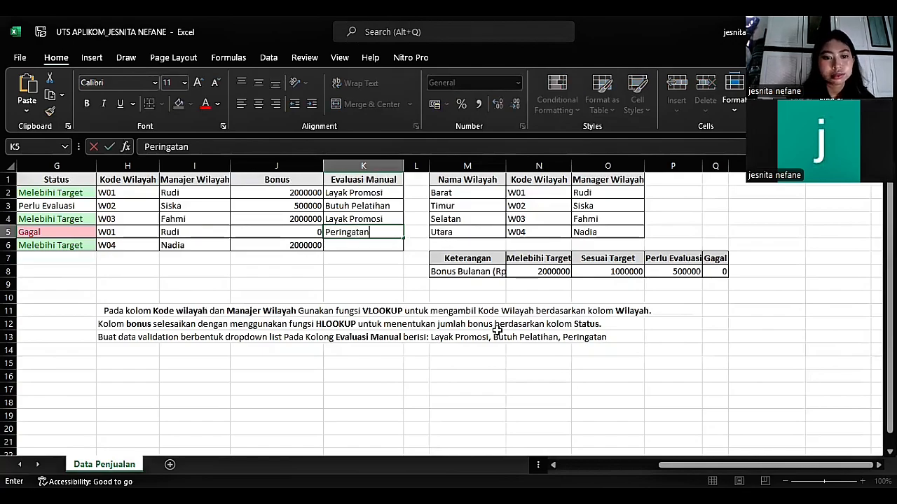
key(Return)
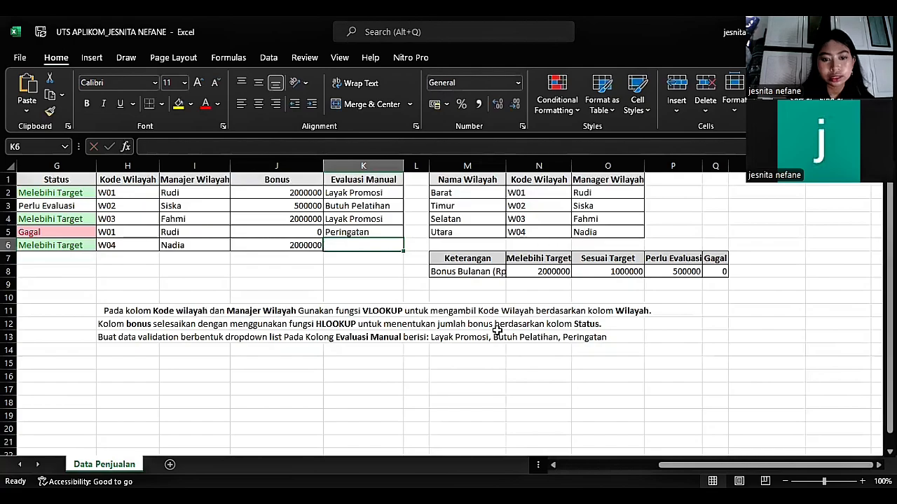
text(Layak Promosi)
key(Return)
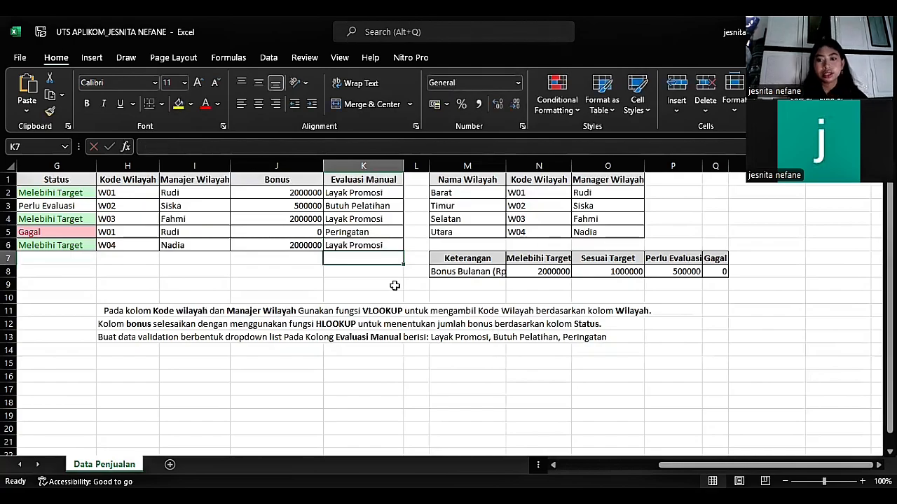
Review the finished table, checking the header row, the Status, Kode Wilayah and Bonus formulas in row 2, and the Evaluasi Manual entry in K2.
scroll(397, 290, left, 3)
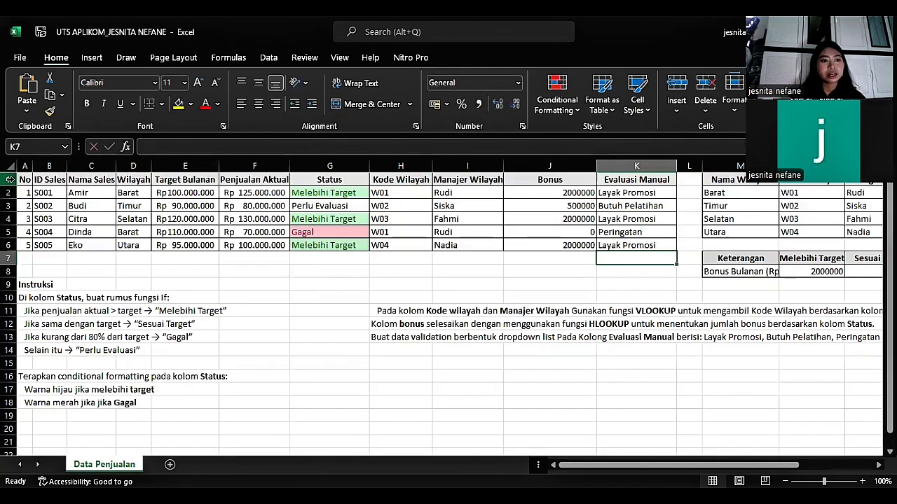
click(10, 179)
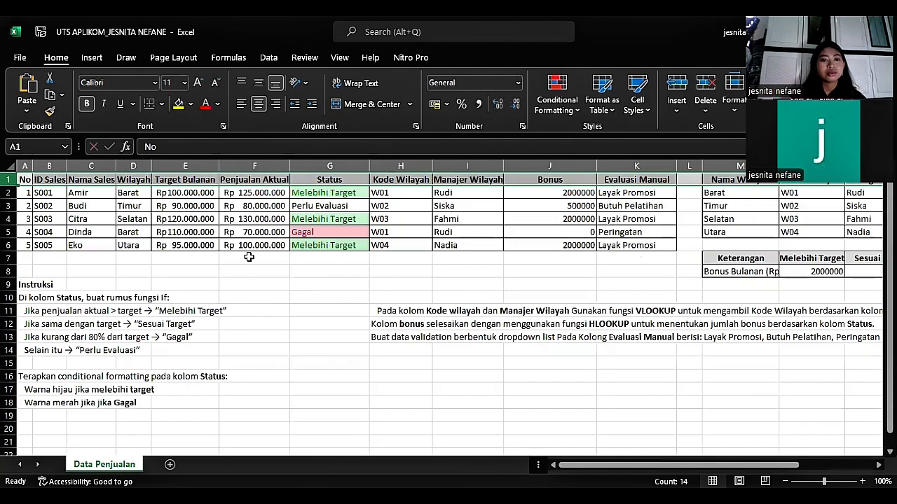
scroll(231, 194, right, 3)
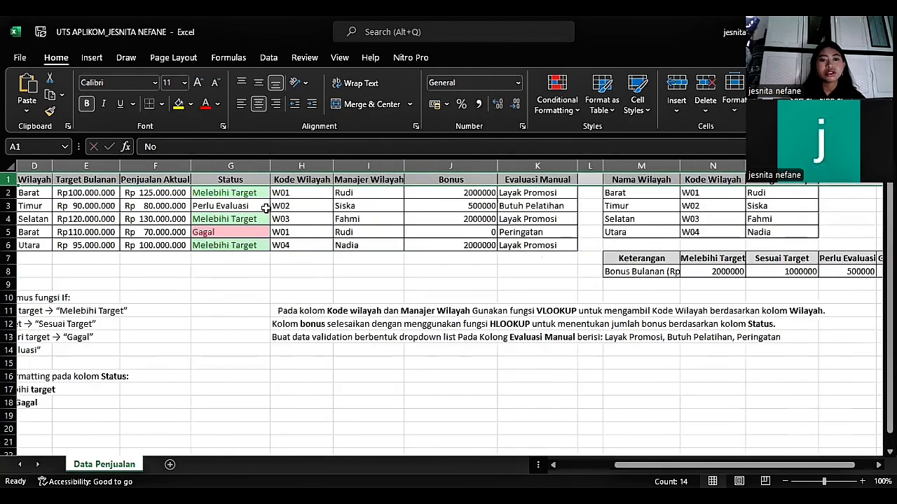
click(230, 194)
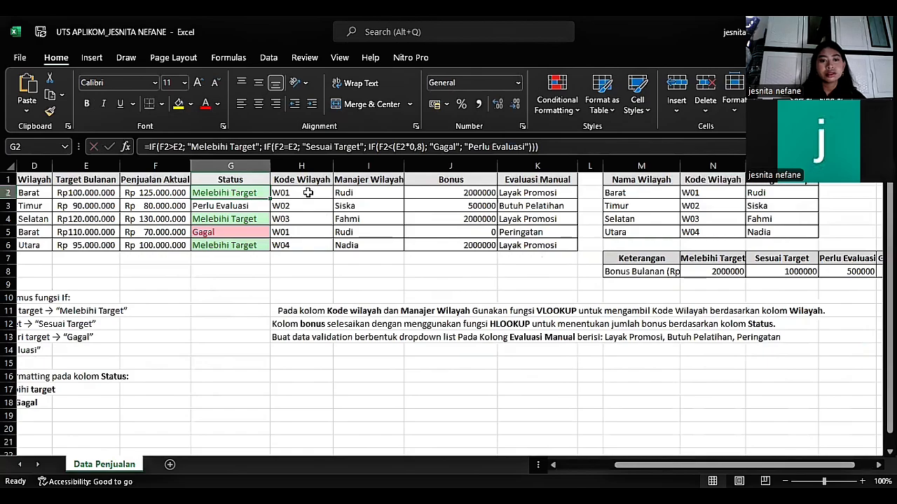
click(308, 192)
scroll(207, 194, right, 3)
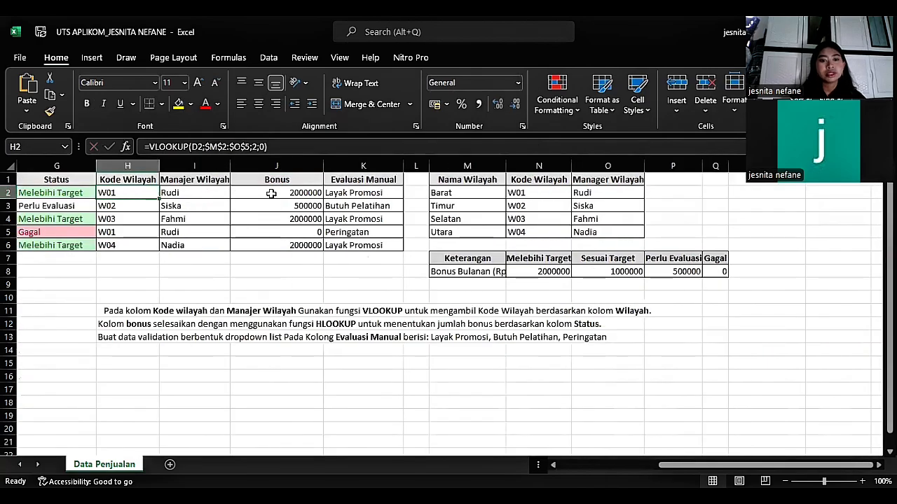
key(Right)
key(Right)
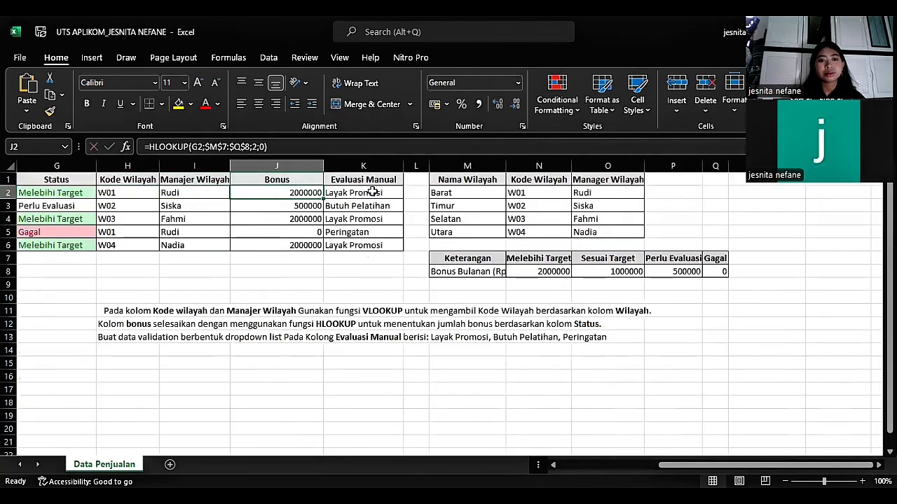
click(373, 192)
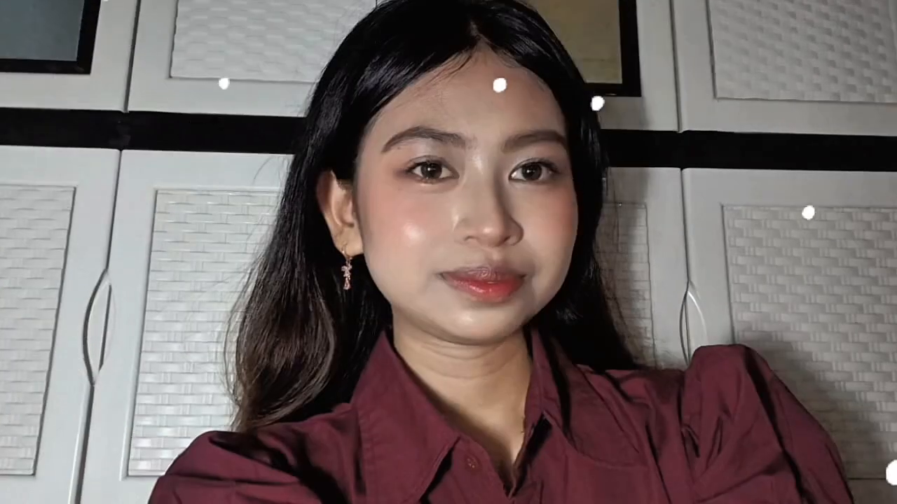